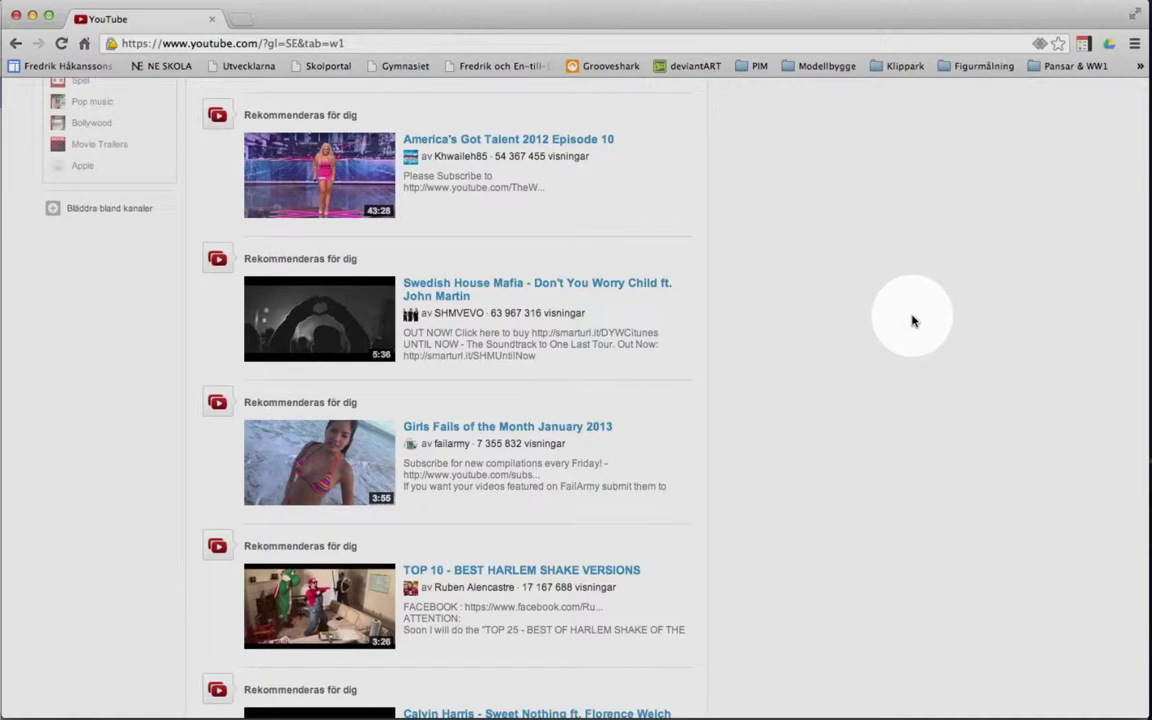
Look through the recommended videos and the channel guide on the YouTube home page.
{"action": "scroll", "coordinate": [900, 320], "scroll_direction": "up", "scroll_amount": 1}
{"action": "scroll", "coordinate": [898, 320], "scroll_direction": "down", "scroll_amount": 5}
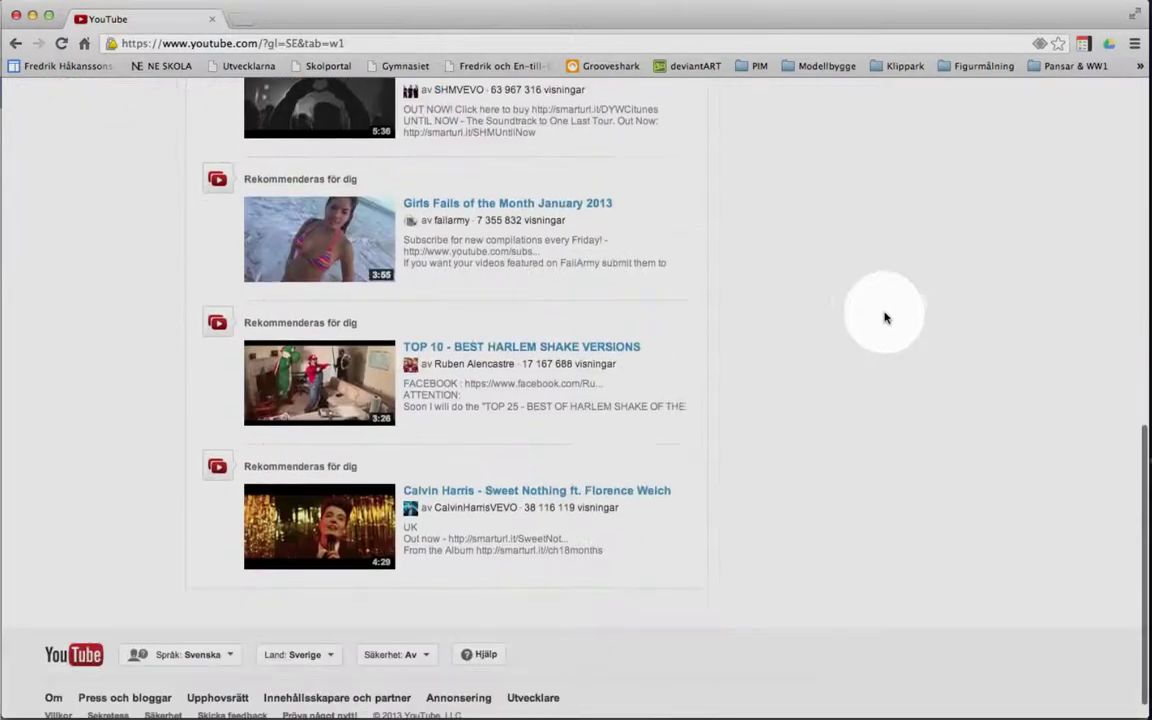
{"action": "scroll", "coordinate": [785, 293], "scroll_direction": "up", "scroll_amount": 3}
{"action": "scroll", "coordinate": [785, 293], "scroll_direction": "up", "scroll_amount": 4}
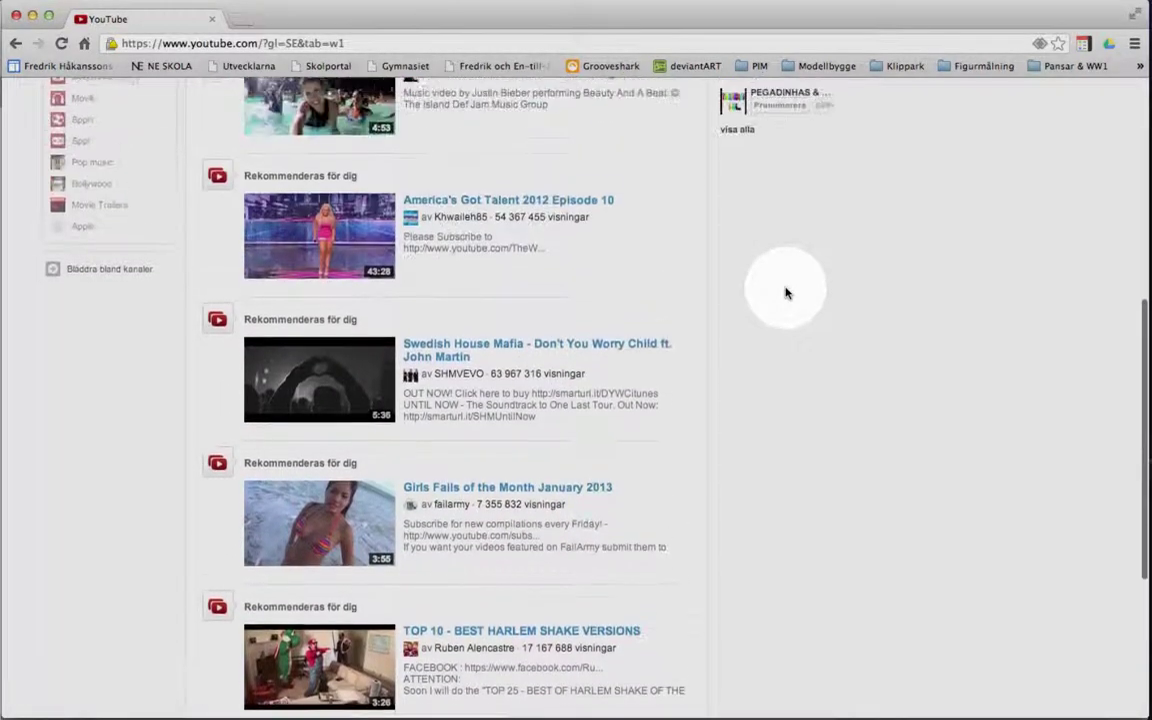
{"action": "scroll", "coordinate": [785, 293], "scroll_direction": "down", "scroll_amount": 1}
{"action": "scroll", "coordinate": [785, 293], "scroll_direction": "down", "scroll_amount": 1}
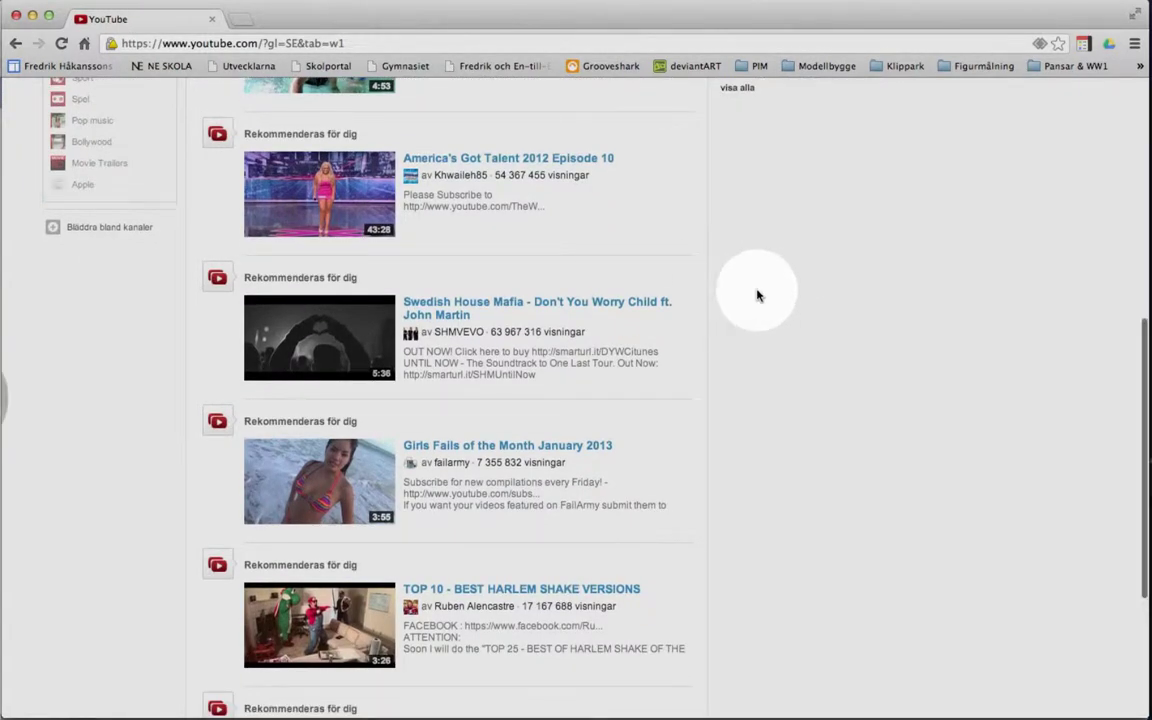
{"action": "scroll", "coordinate": [555, 250], "scroll_direction": "up", "scroll_amount": 10}
{"action": "scroll", "coordinate": [337, 219], "scroll_direction": "up", "scroll_amount": 1}
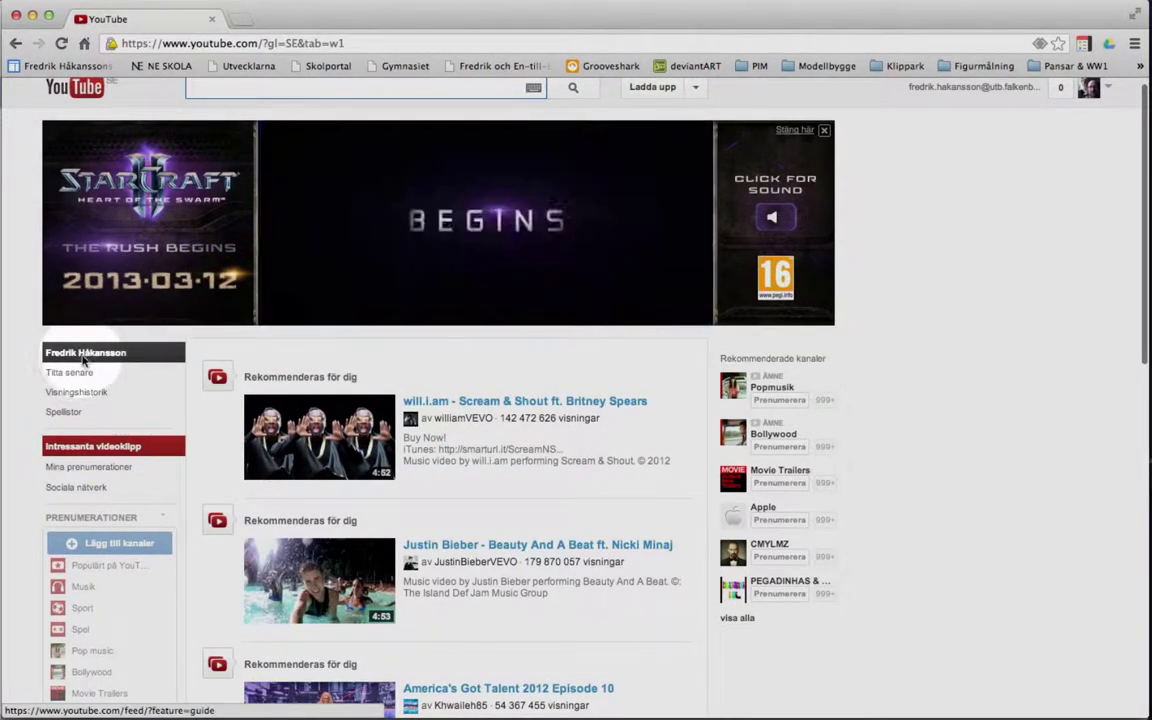
{"action": "scroll", "coordinate": [77, 365], "scroll_direction": "down", "scroll_amount": 3}
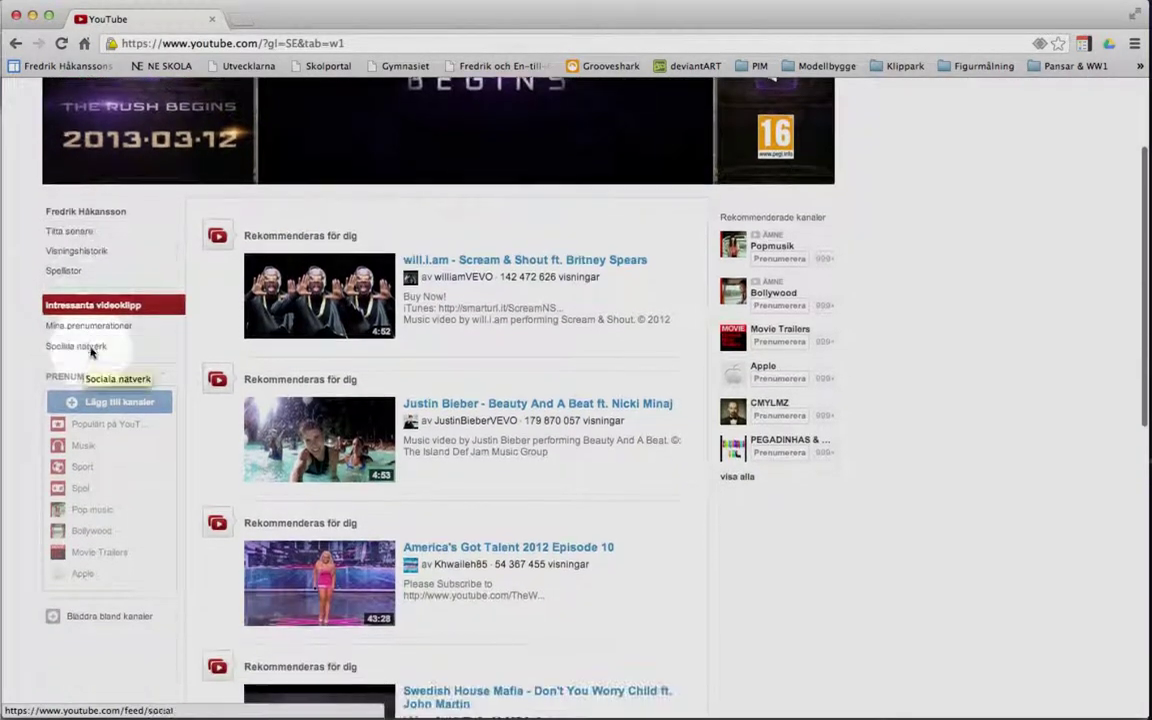
From the account's own feed, go to the upload page and upload the "Tullbron och Ätran" video file.
{"action": "left_click", "coordinate": [92, 213]}
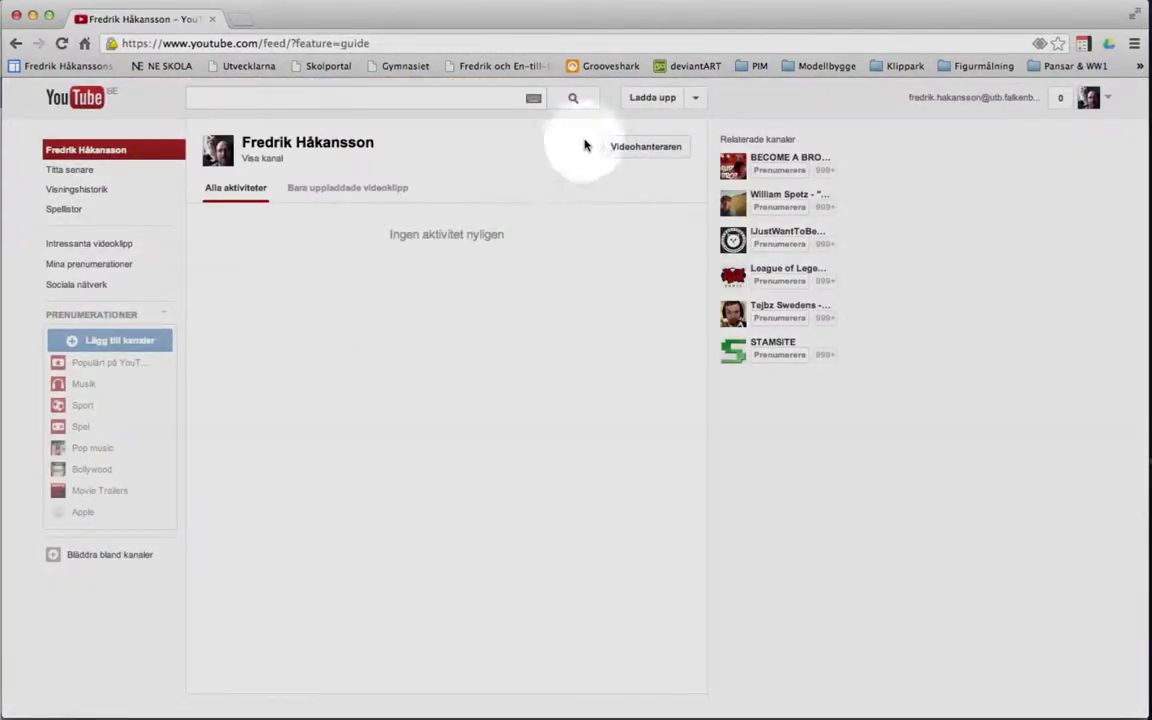
{"action": "left_click", "coordinate": [663, 100]}
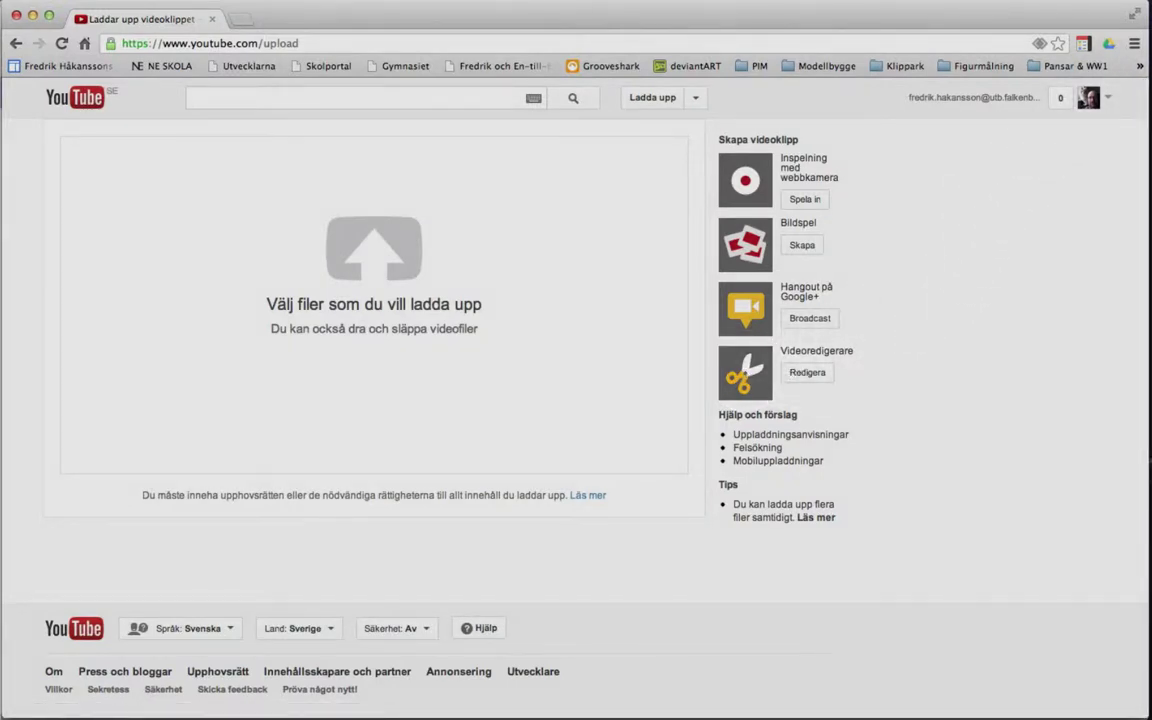
{"action": "left_click_drag", "start_coordinate": [1151, 160], "coordinate": [388, 234]}
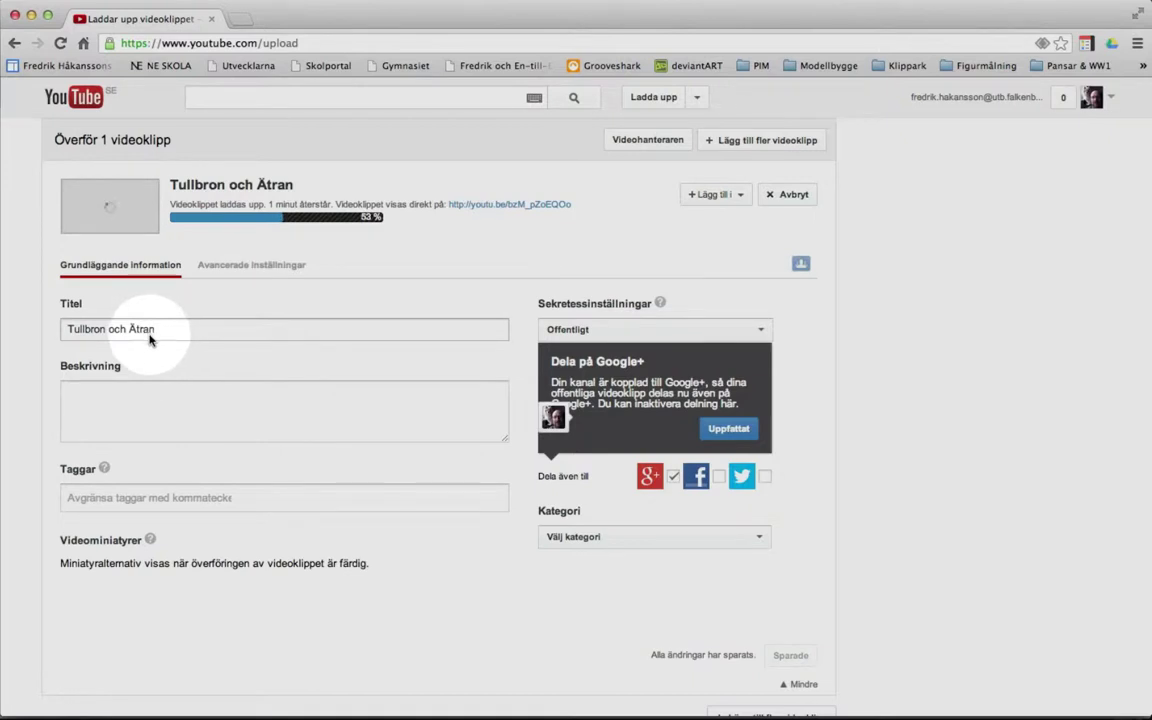
Describe the video as "En liten testfilm" and add the tags Falkenberg and ätran.
{"action": "left_click", "coordinate": [99, 393]}
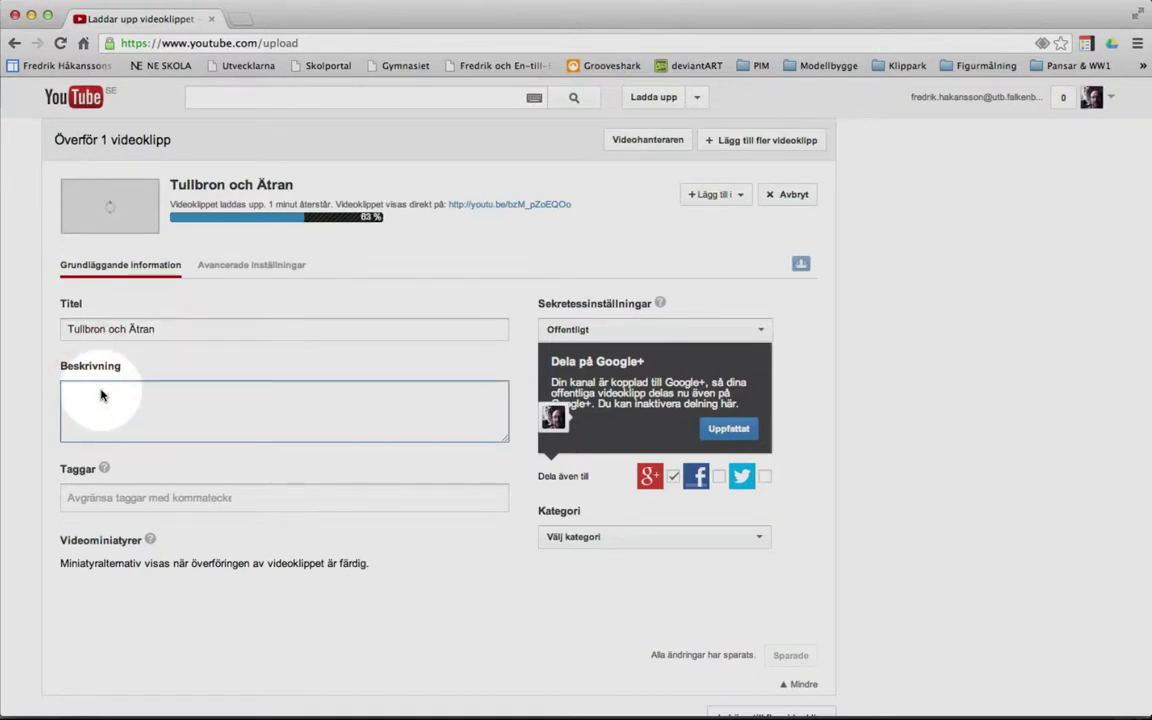
{"action": "type", "text": "En liten testfilm"}
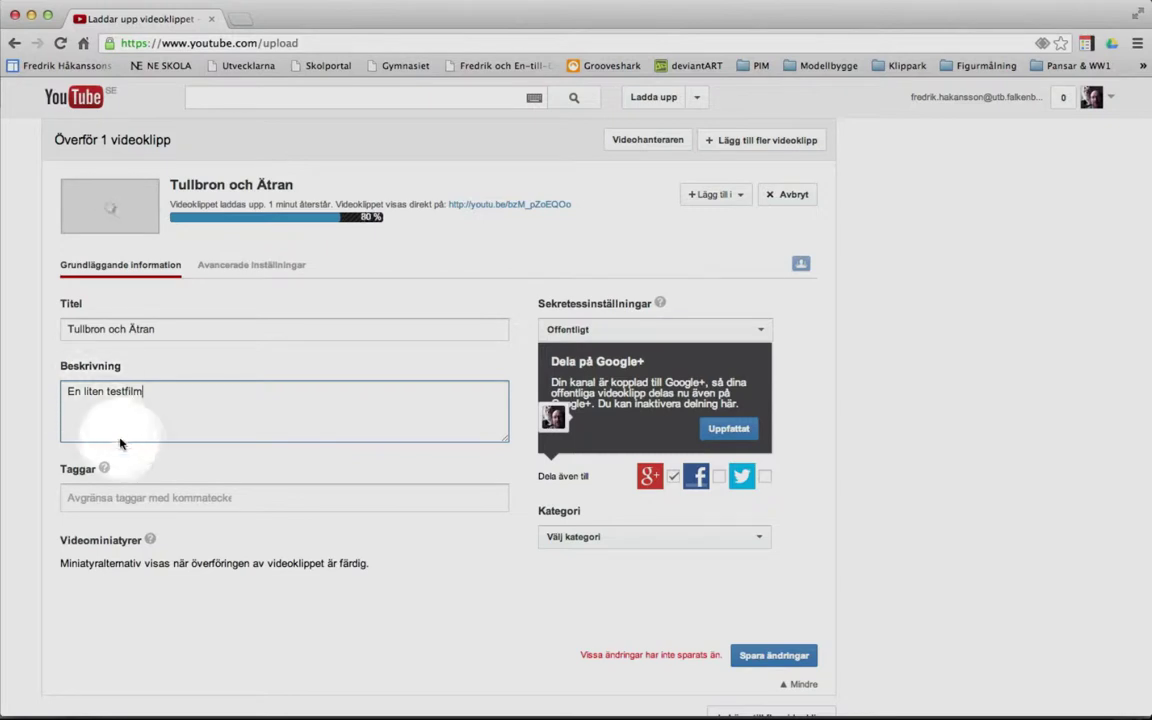
{"action": "left_click", "coordinate": [278, 501]}
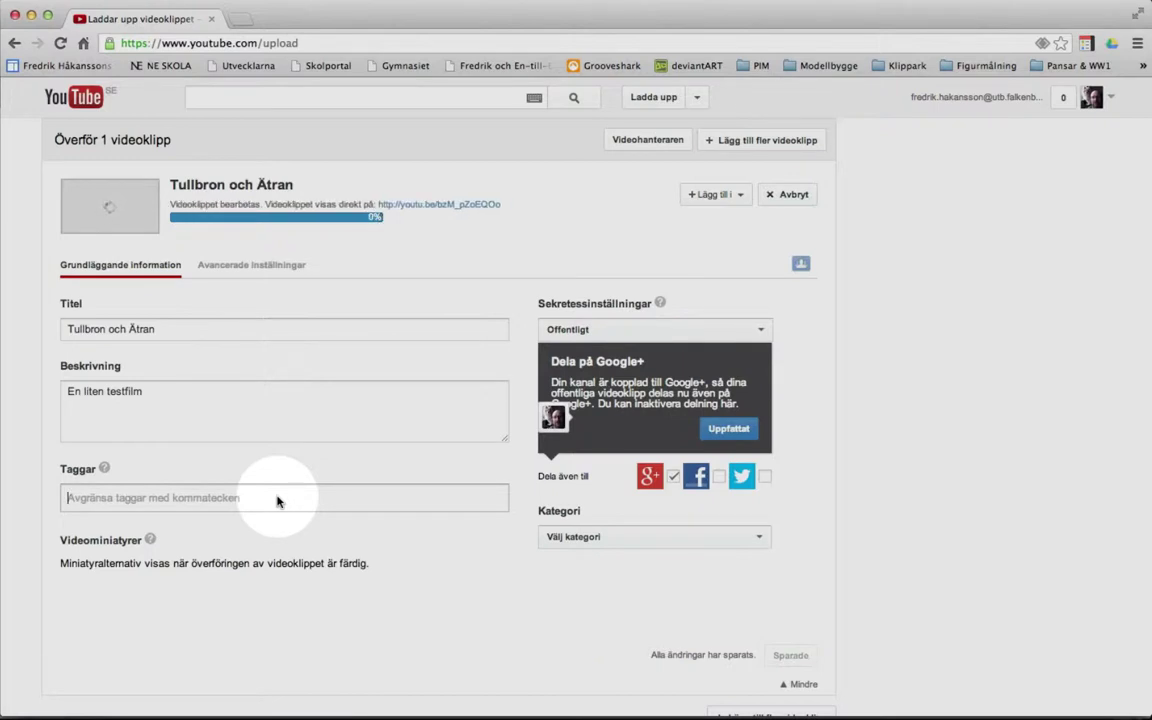
{"action": "type", "text": "Falkenberg"}
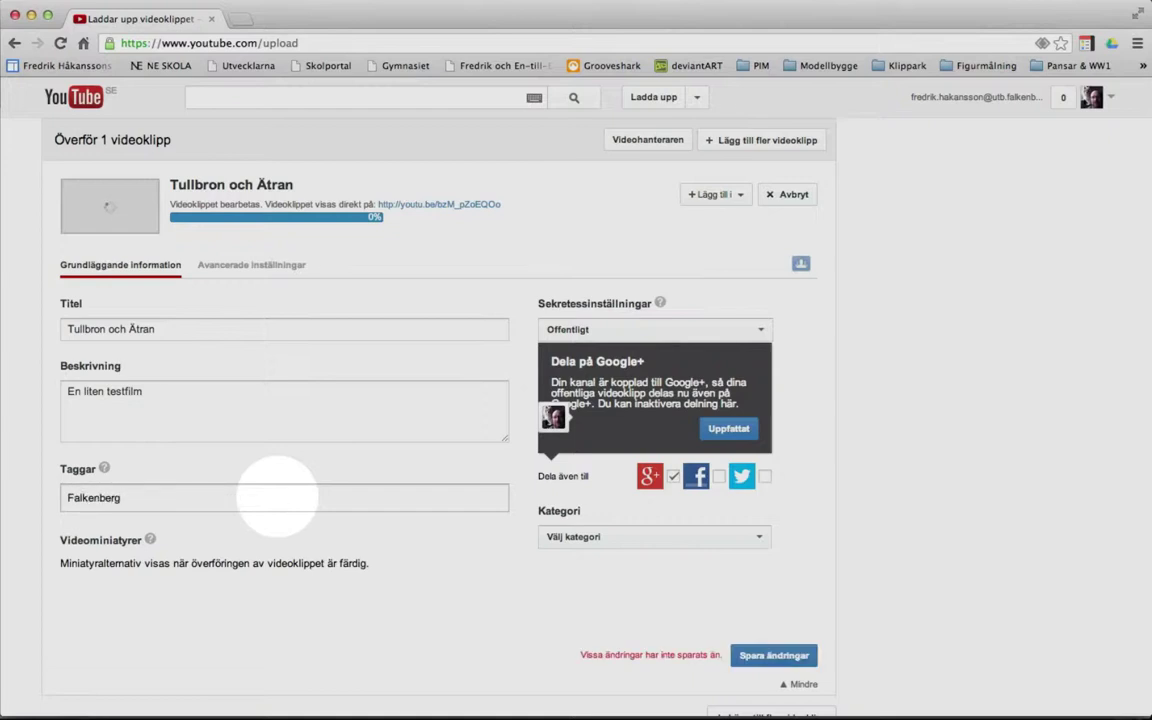
{"action": "double_click", "coordinate": [257, 496]}
{"action": "left_click", "coordinate": [172, 504]}
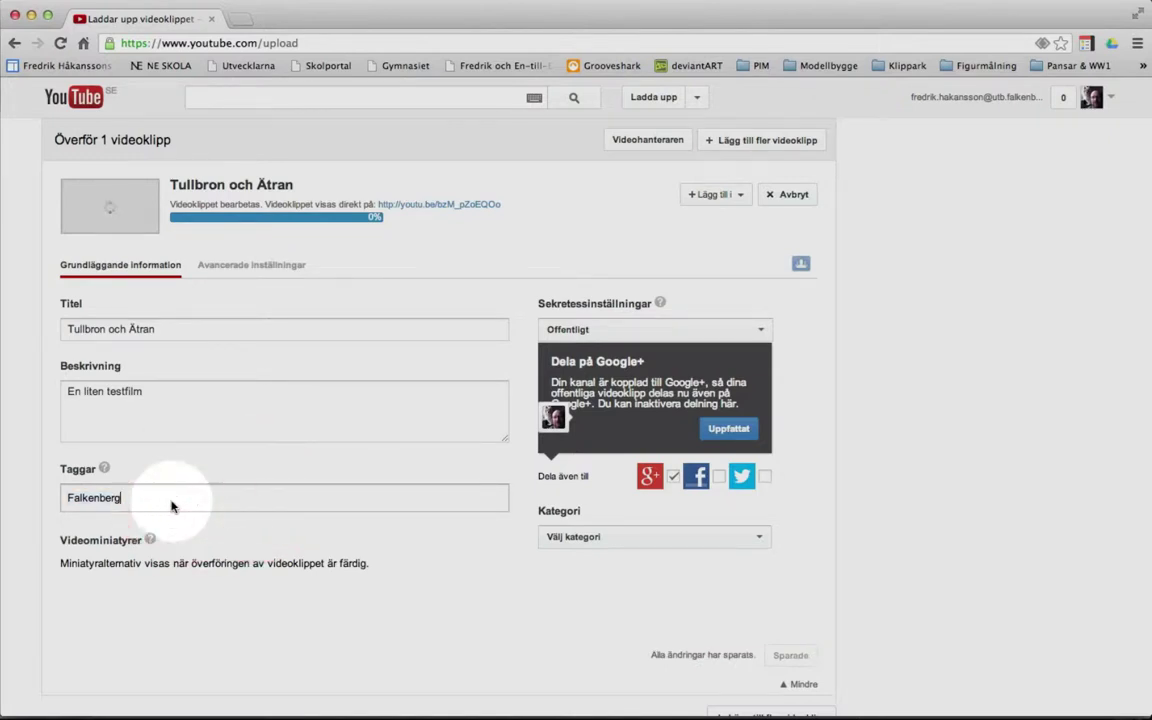
{"action": "type", "text": ","}
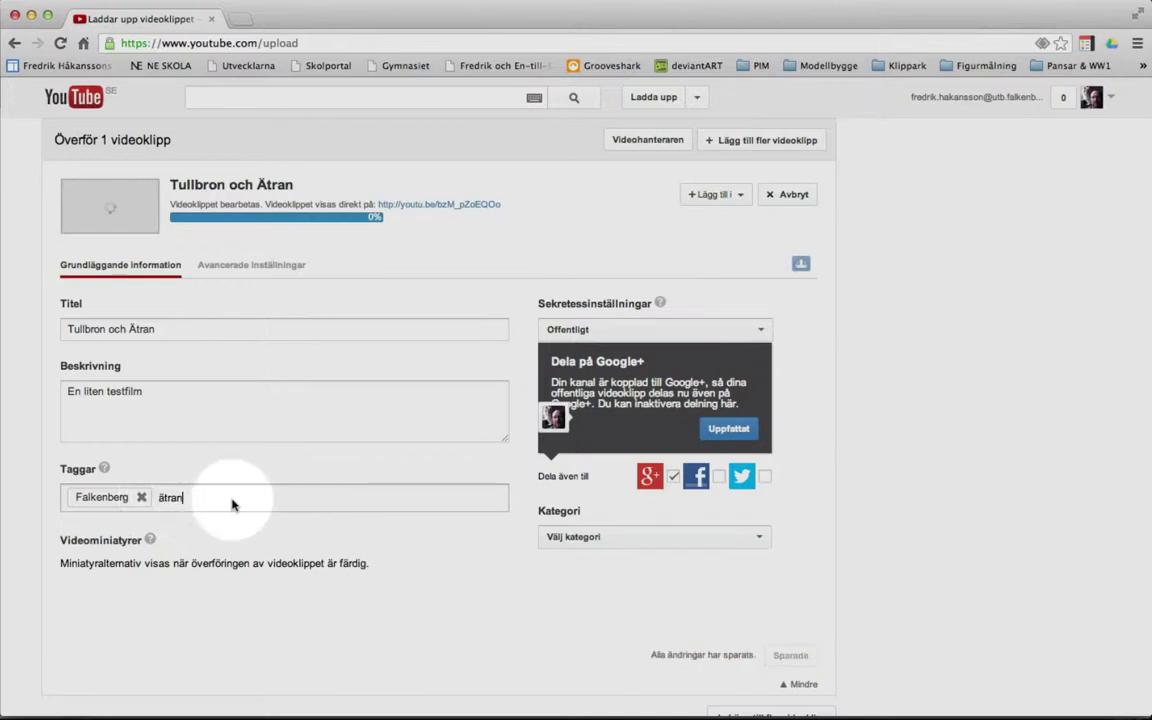
{"action": "type", "text": ","}
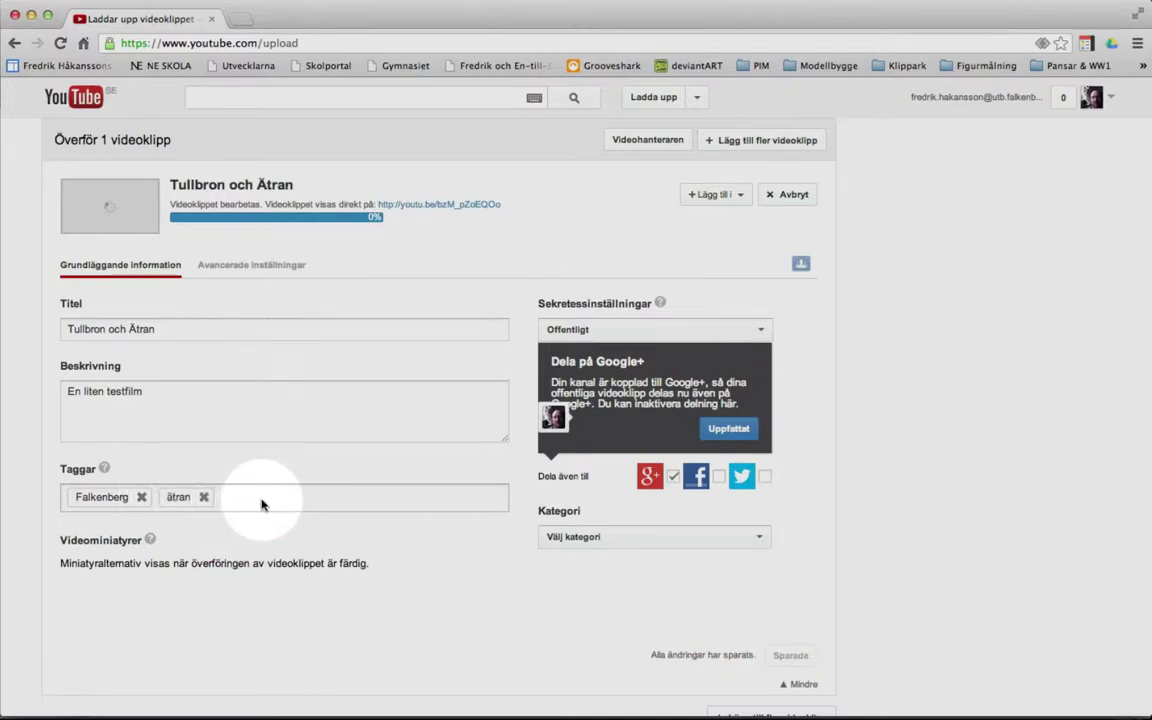
Use the first suggested image, showing the stone bridge, as the video's thumbnail.
{"action": "scroll", "coordinate": [261, 505], "scroll_direction": "down", "scroll_amount": 1}
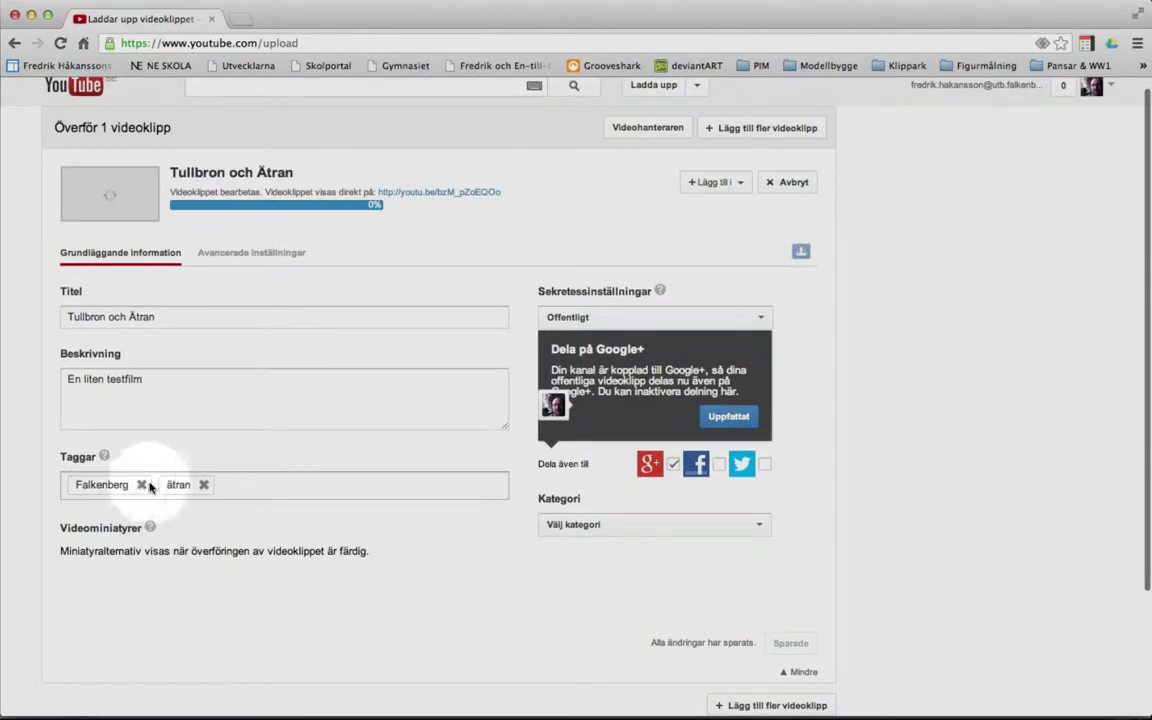
{"action": "scroll", "coordinate": [307, 544], "scroll_direction": "up", "scroll_amount": 1}
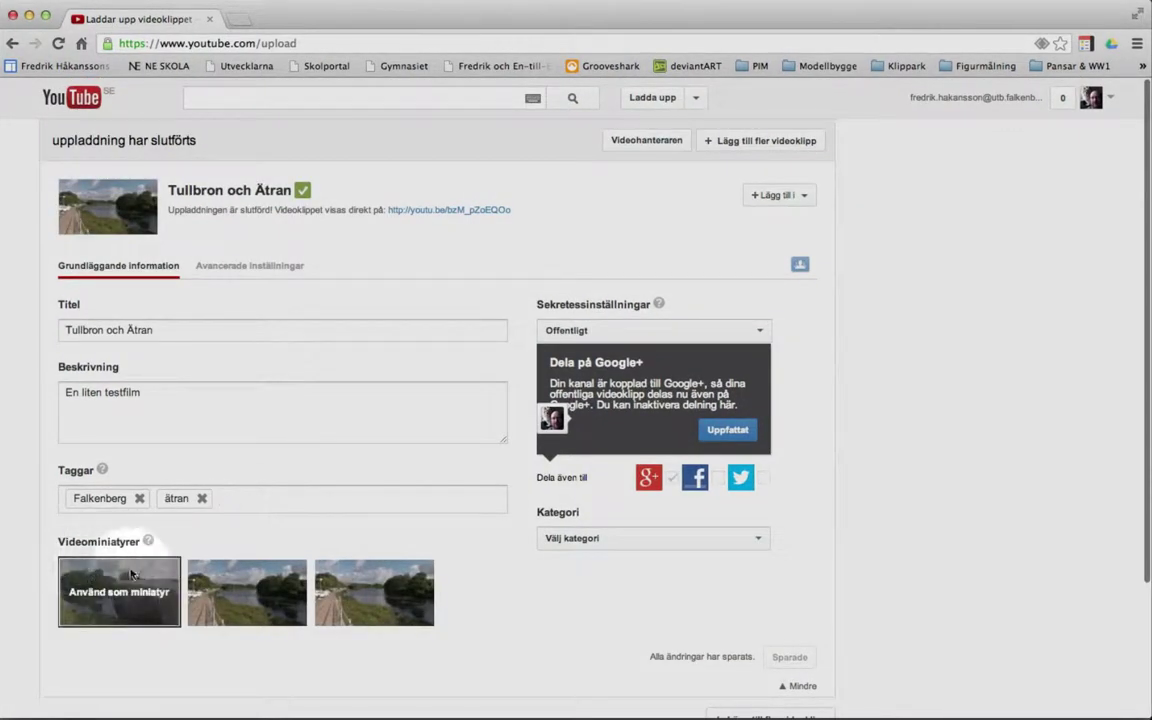
{"action": "mouse_move", "coordinate": [218, 574]}
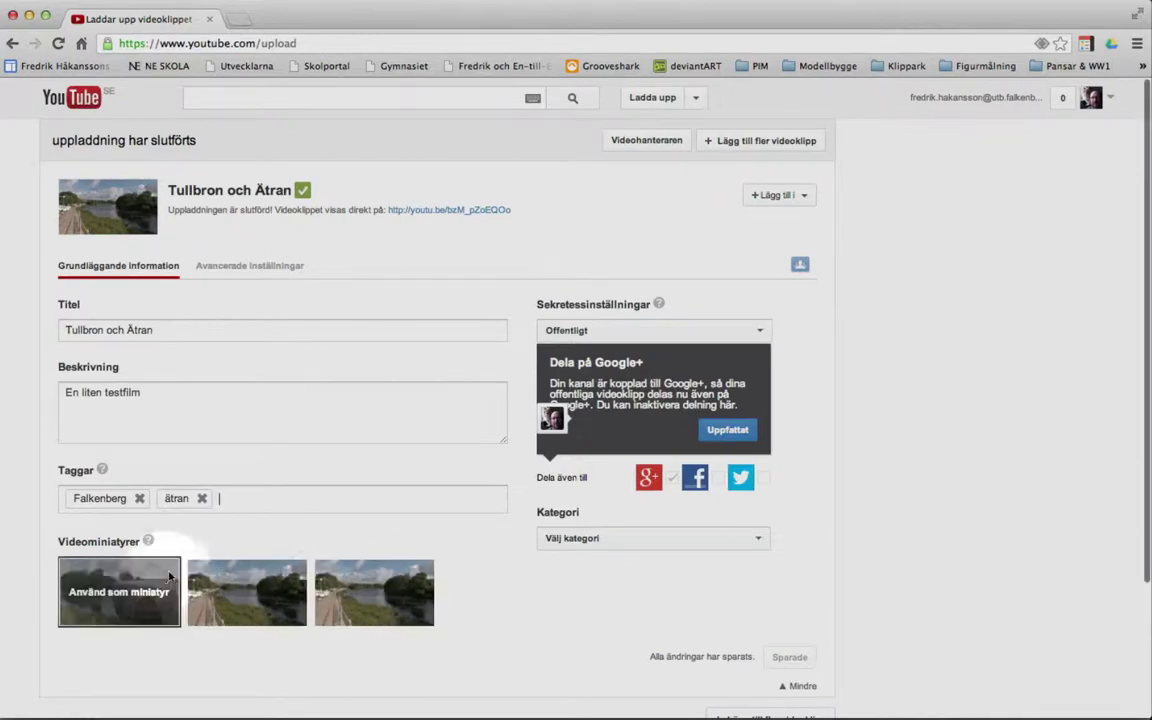
{"action": "left_click", "coordinate": [125, 585]}
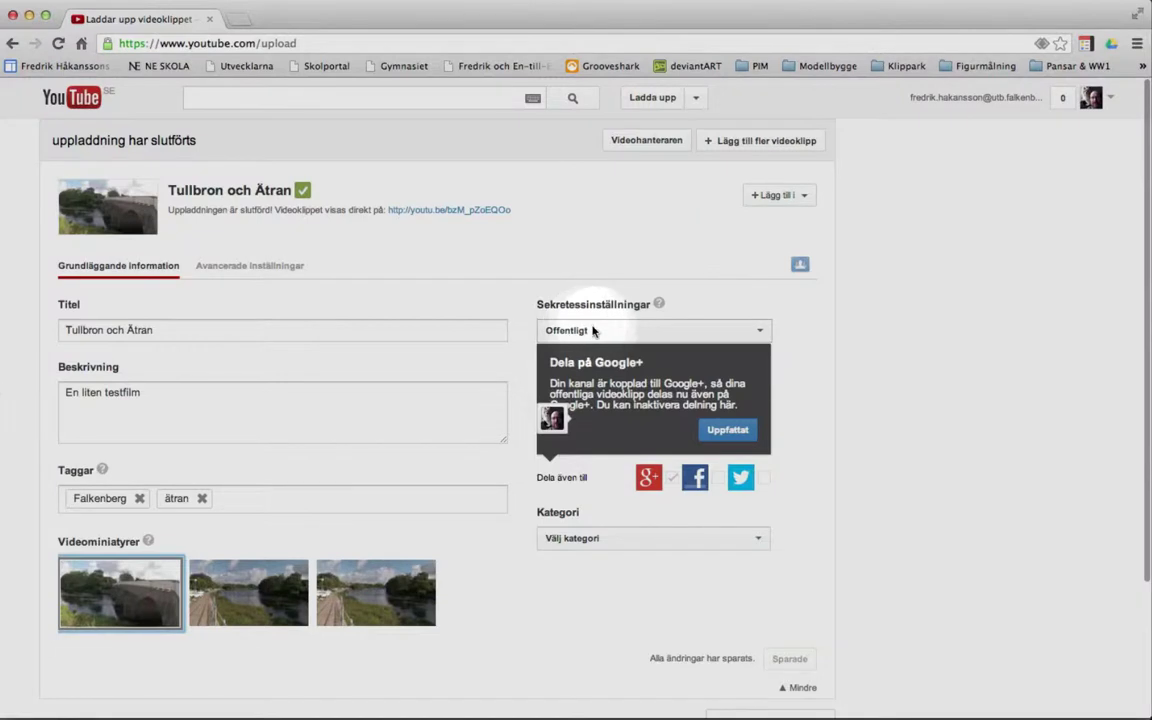
Set the video's privacy to Olistad and its category to Utbildning.
{"action": "left_click", "coordinate": [760, 332]}
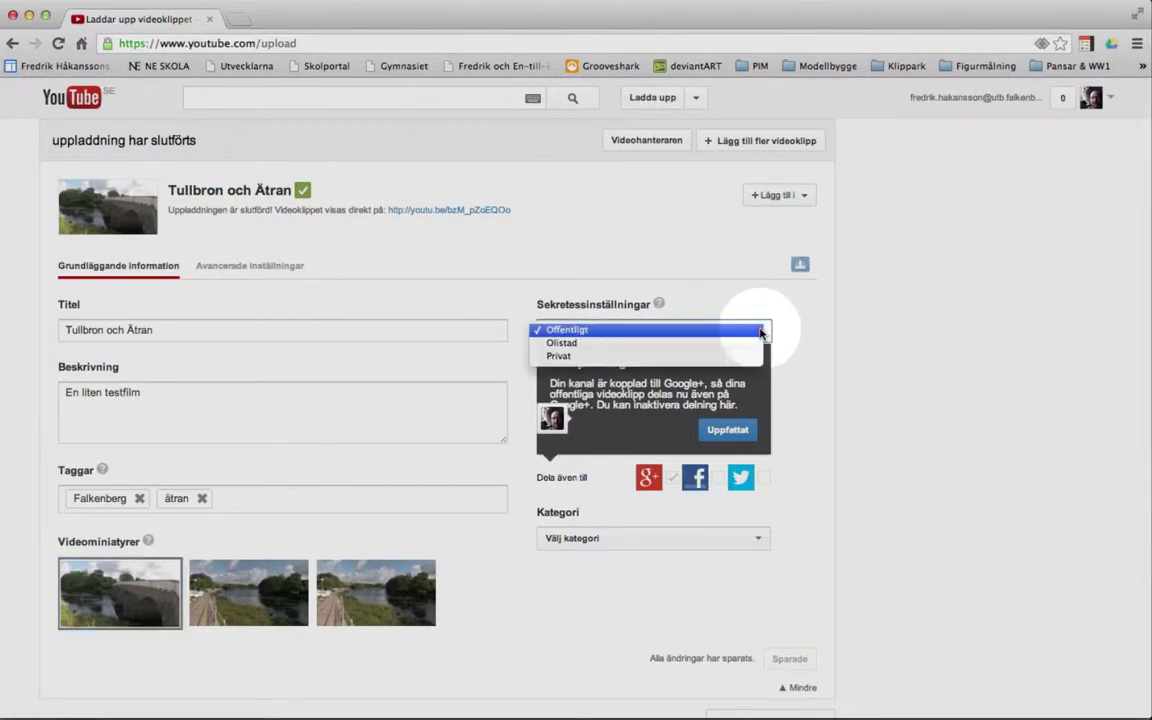
{"action": "left_click", "coordinate": [563, 344]}
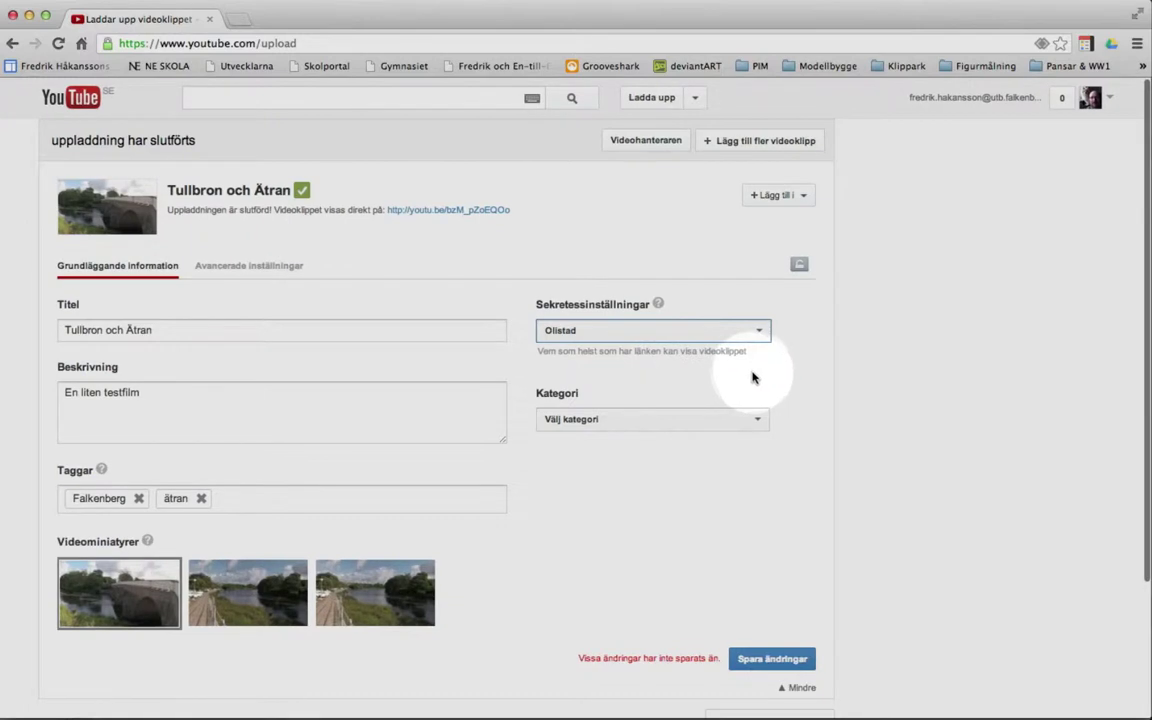
{"action": "scroll", "coordinate": [773, 355], "scroll_direction": "down", "scroll_amount": 1}
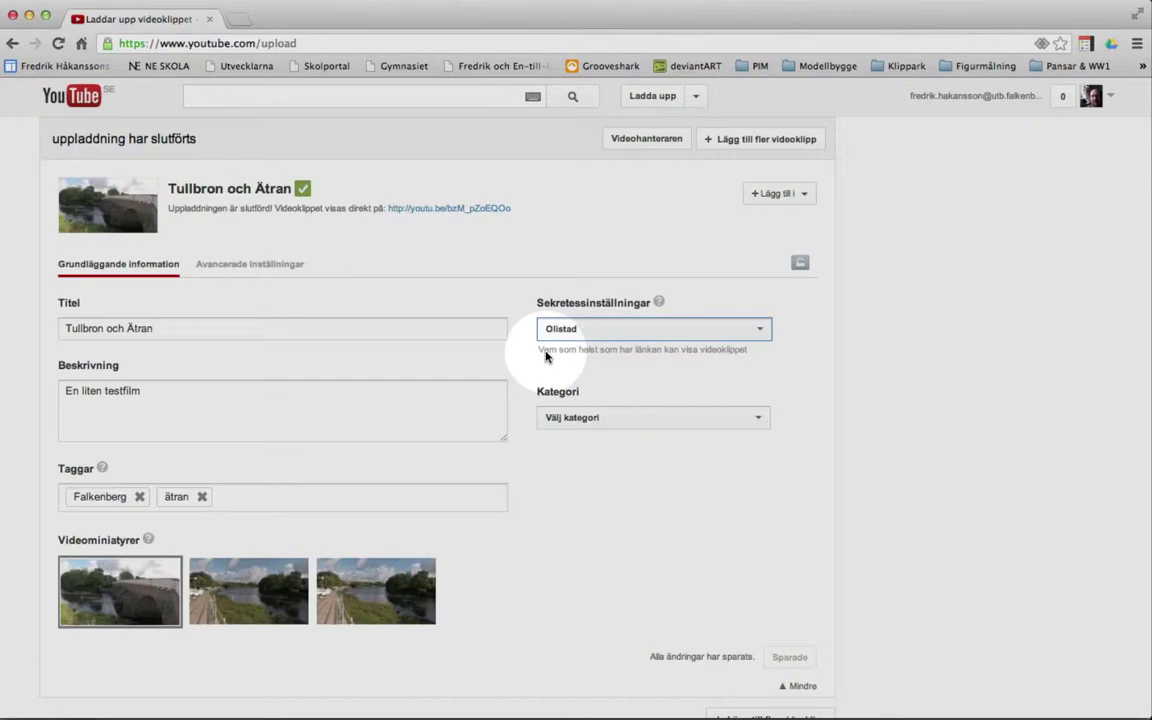
{"action": "left_click", "coordinate": [757, 420]}
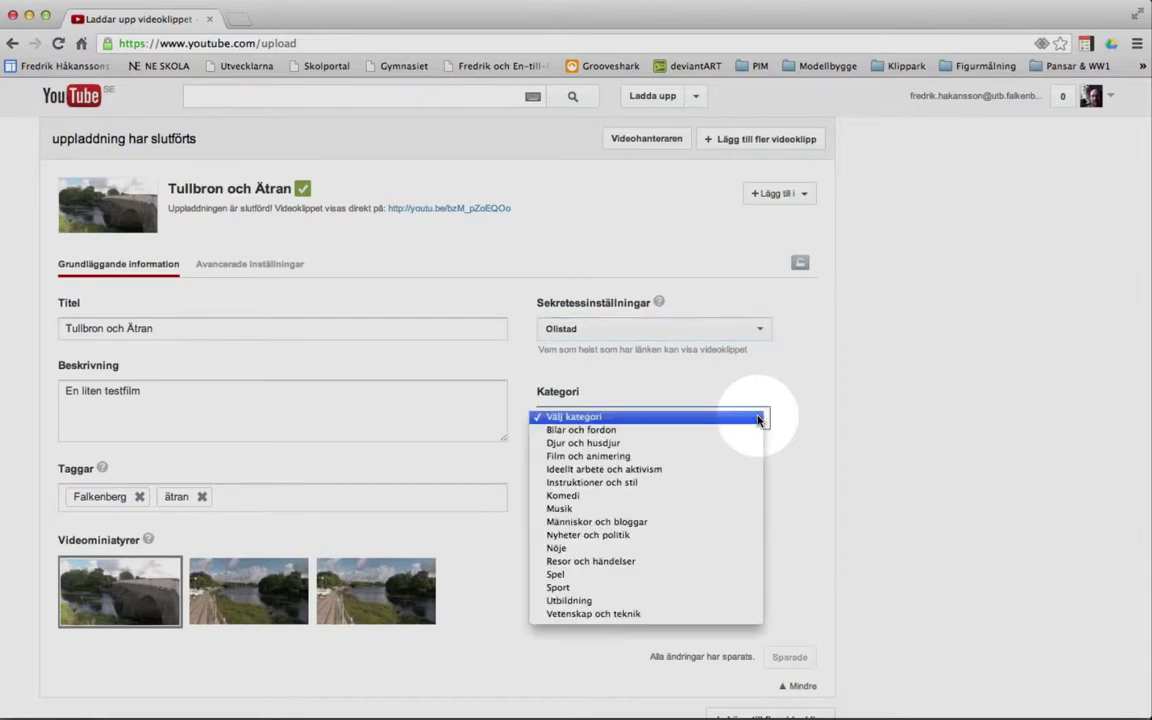
{"action": "left_click", "coordinate": [575, 603]}
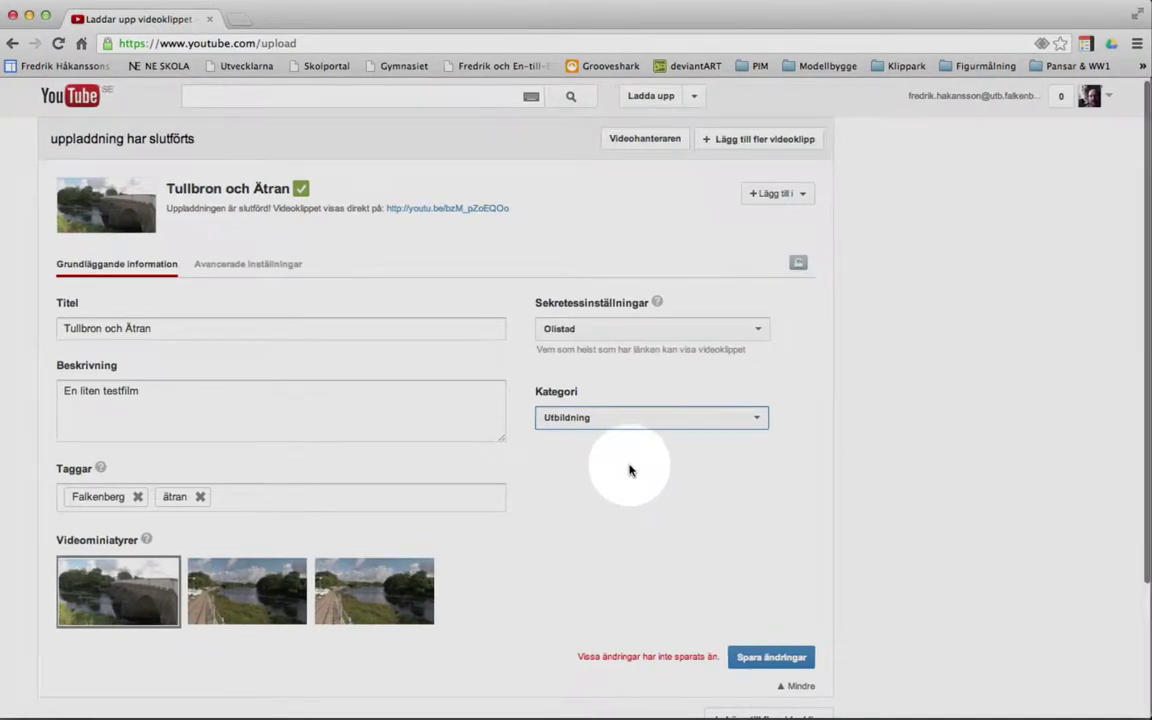
In the advanced settings, change the video's licence to Creative Commons – tillskrivning.
{"action": "left_click", "coordinate": [234, 264]}
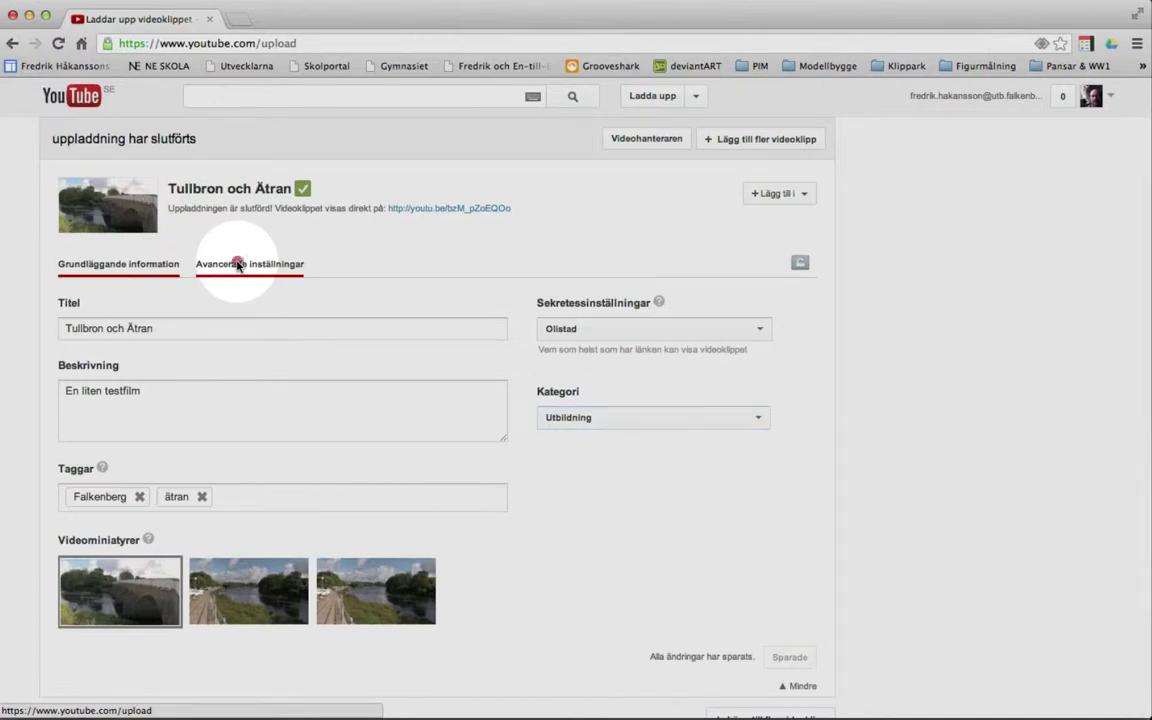
{"action": "left_click", "coordinate": [237, 265]}
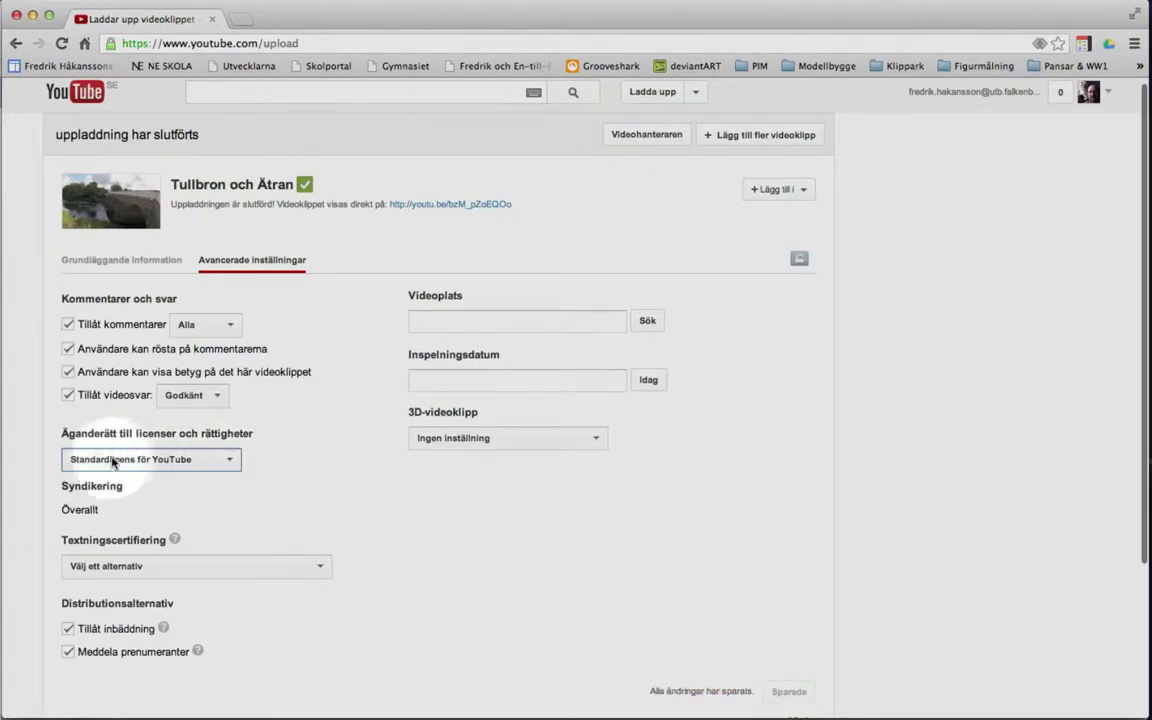
{"action": "scroll", "coordinate": [200, 461], "scroll_direction": "up", "scroll_amount": 1}
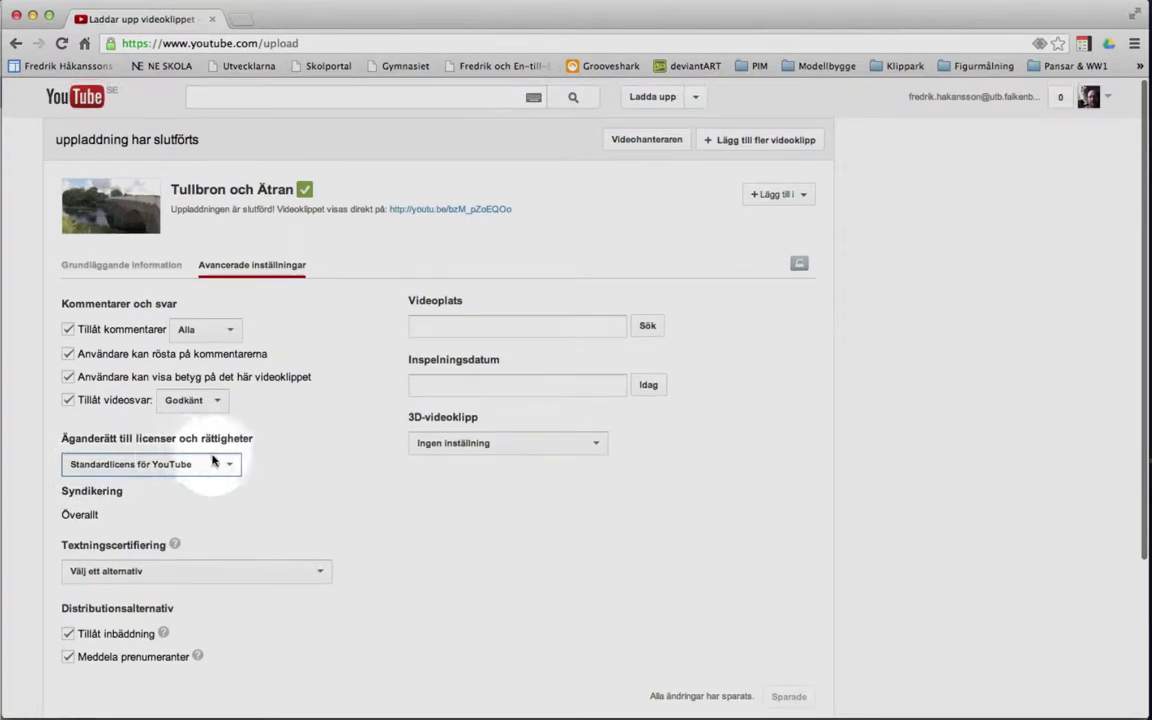
{"action": "left_click", "coordinate": [231, 467]}
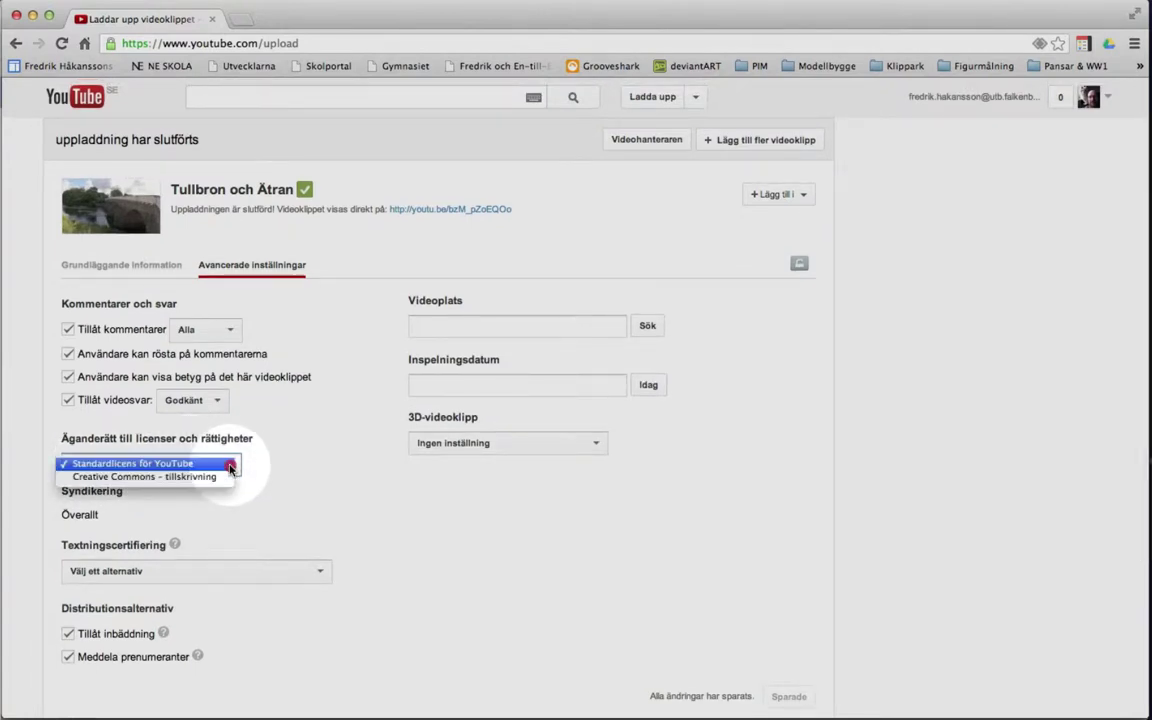
{"action": "left_click", "coordinate": [130, 478]}
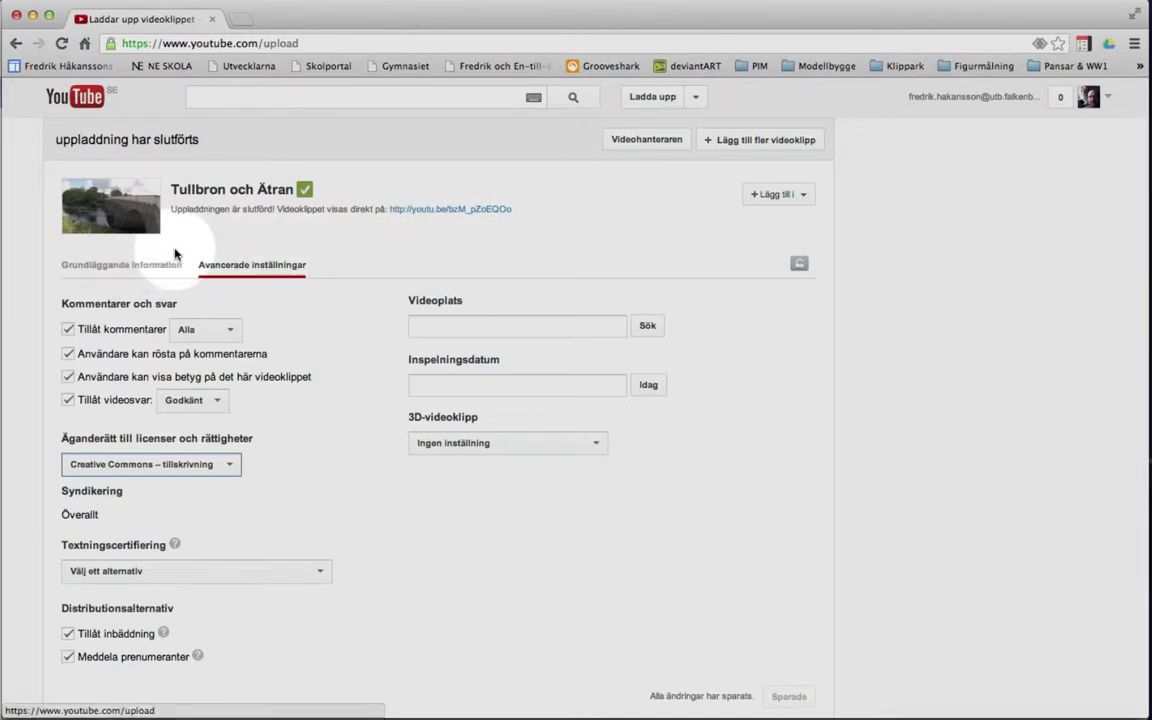
Open the video manager and examine the bulk actions available for the uploaded video, leaving it deselected.
{"action": "left_click", "coordinate": [641, 142]}
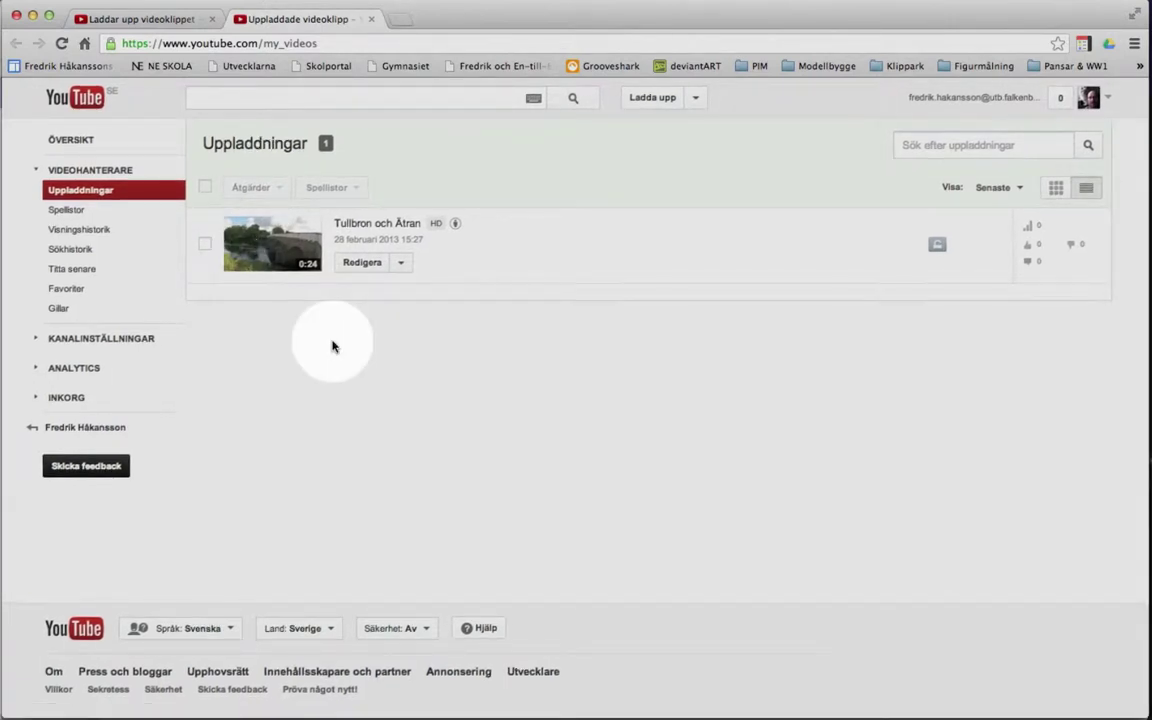
{"action": "left_click", "coordinate": [206, 243]}
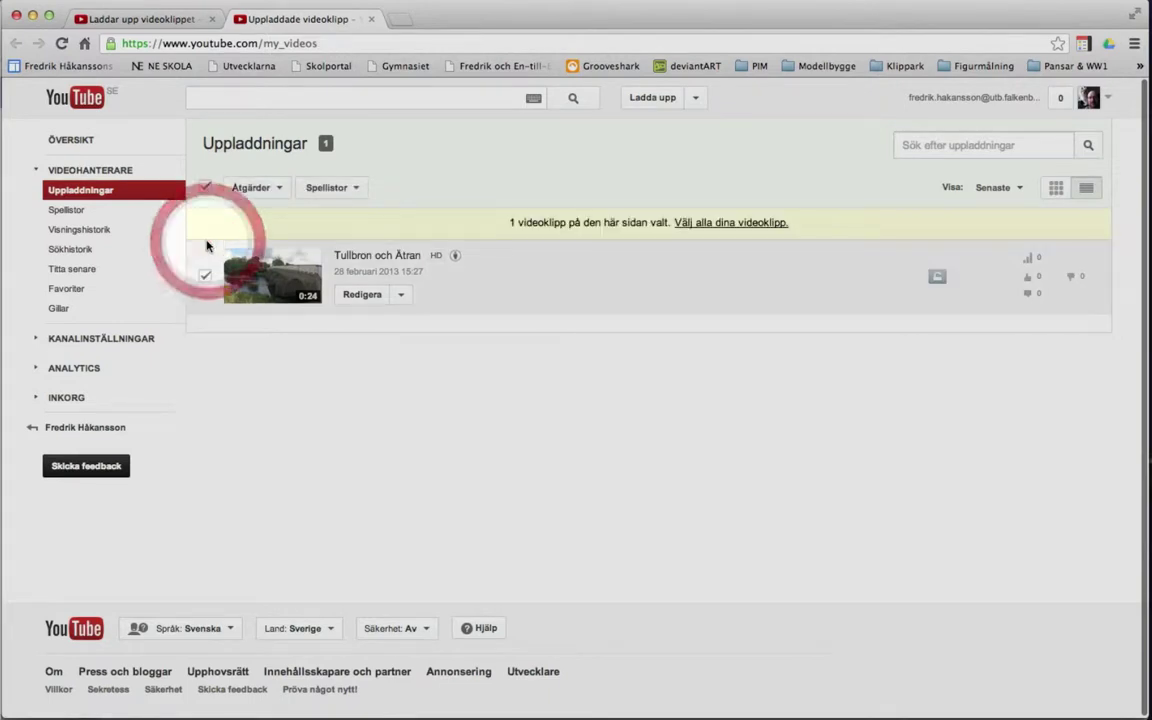
{"action": "left_click", "coordinate": [282, 189]}
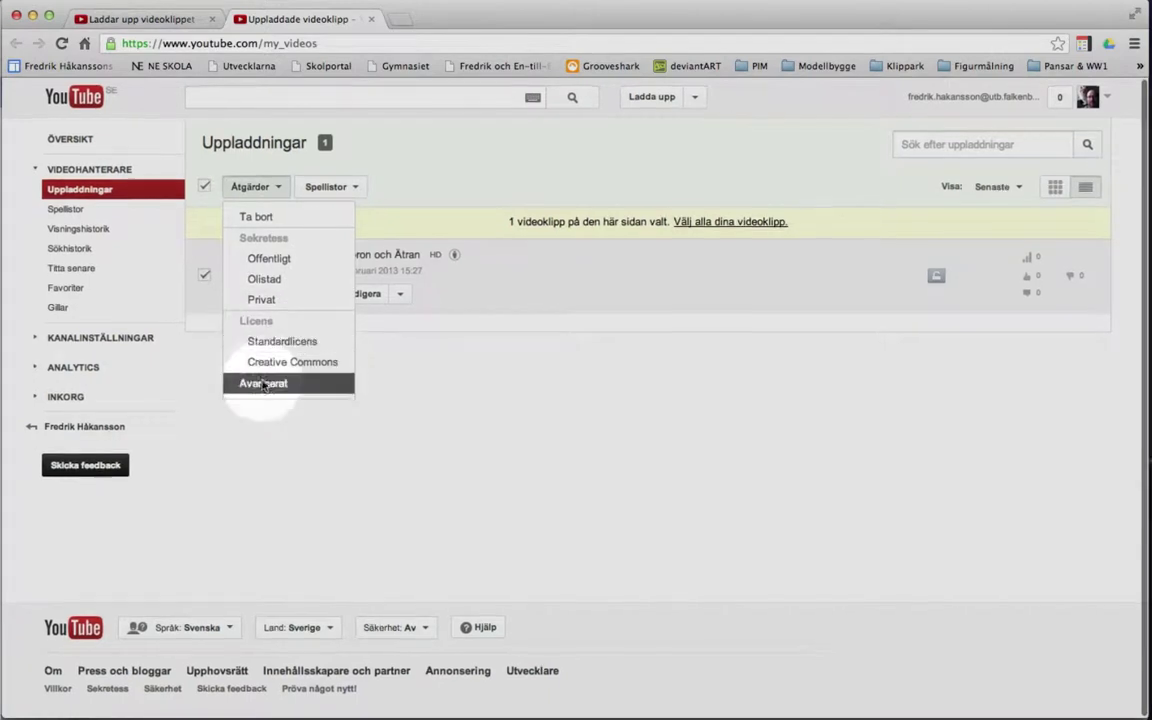
{"action": "scroll", "coordinate": [265, 368], "scroll_direction": "down", "scroll_amount": 1}
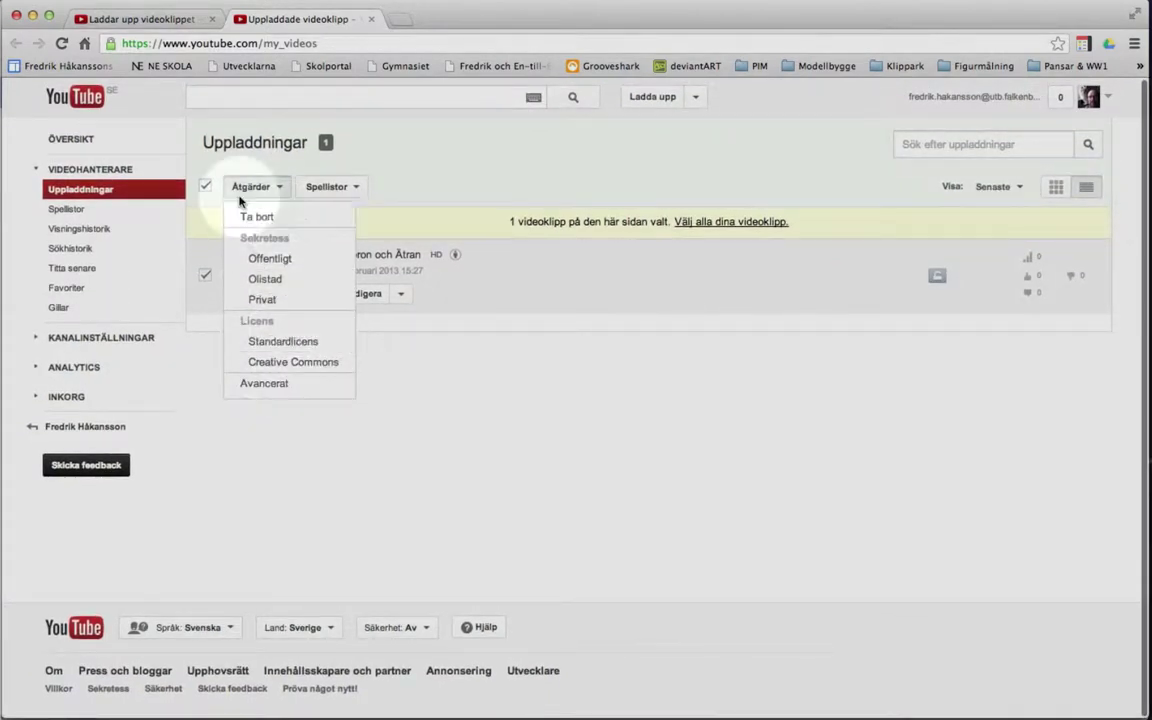
{"action": "left_click", "coordinate": [205, 187]}
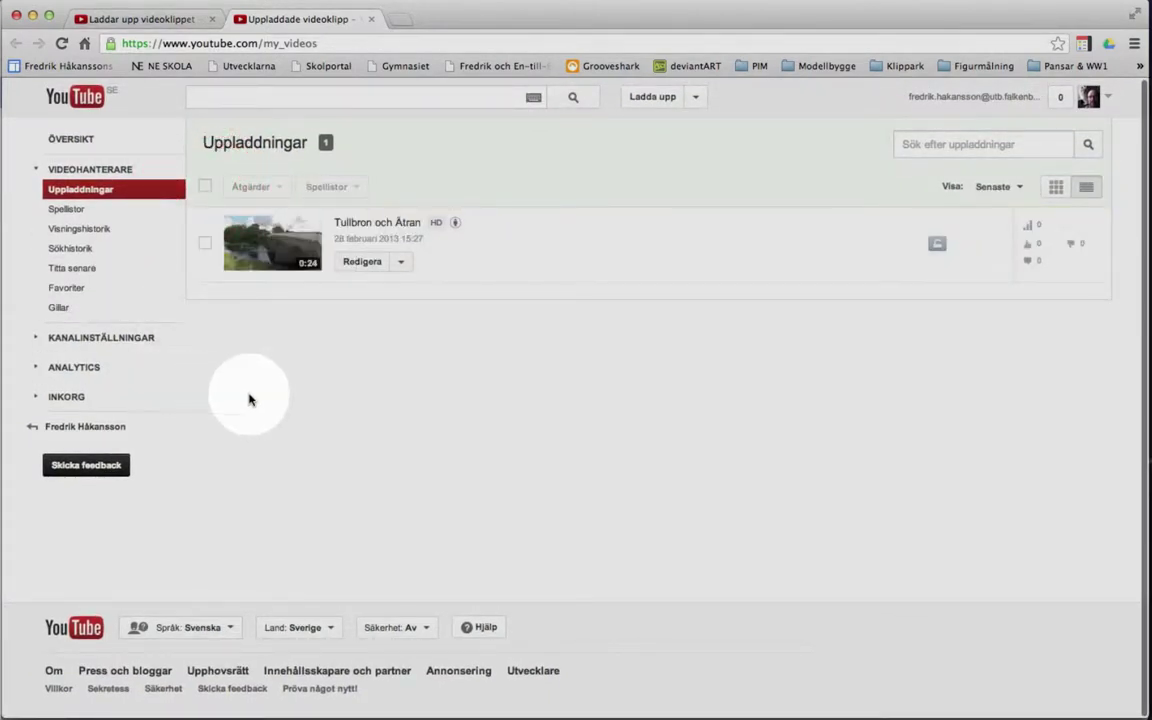
Open the channel's overview dashboard.
{"action": "left_click", "coordinate": [71, 141]}
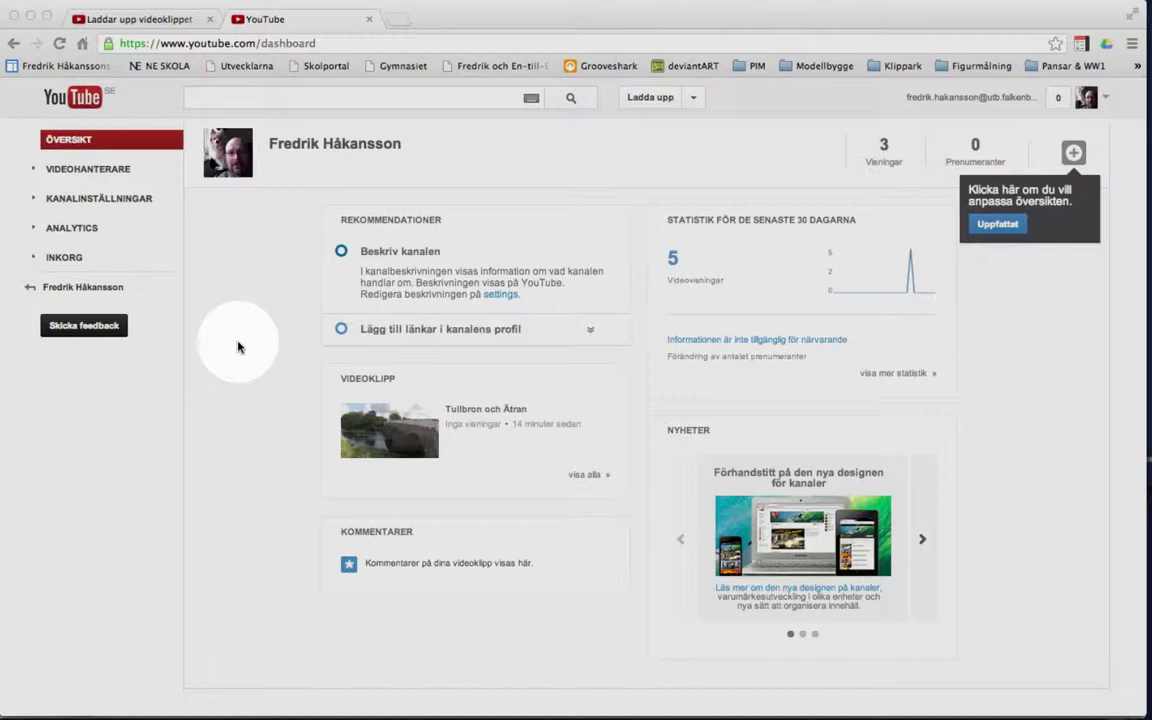
Open the watch page of the uploaded video Tullbron och Ätran from the channel overview.
{"action": "left_click", "coordinate": [473, 413]}
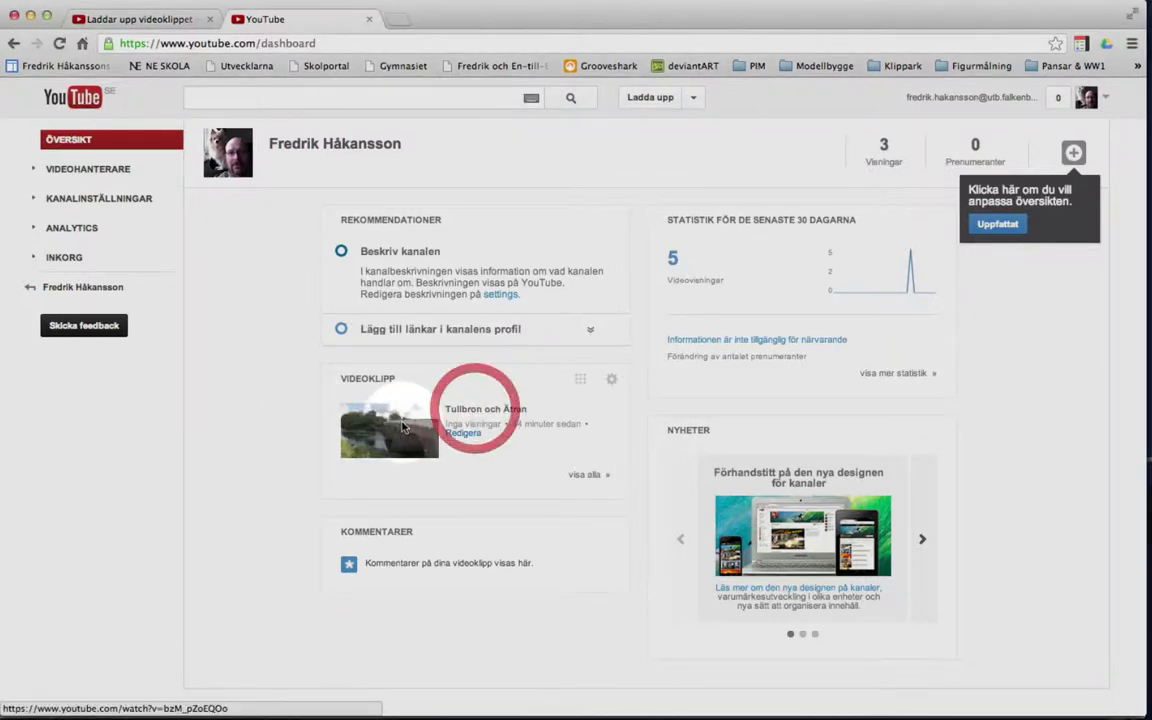
{"action": "left_click", "coordinate": [466, 415]}
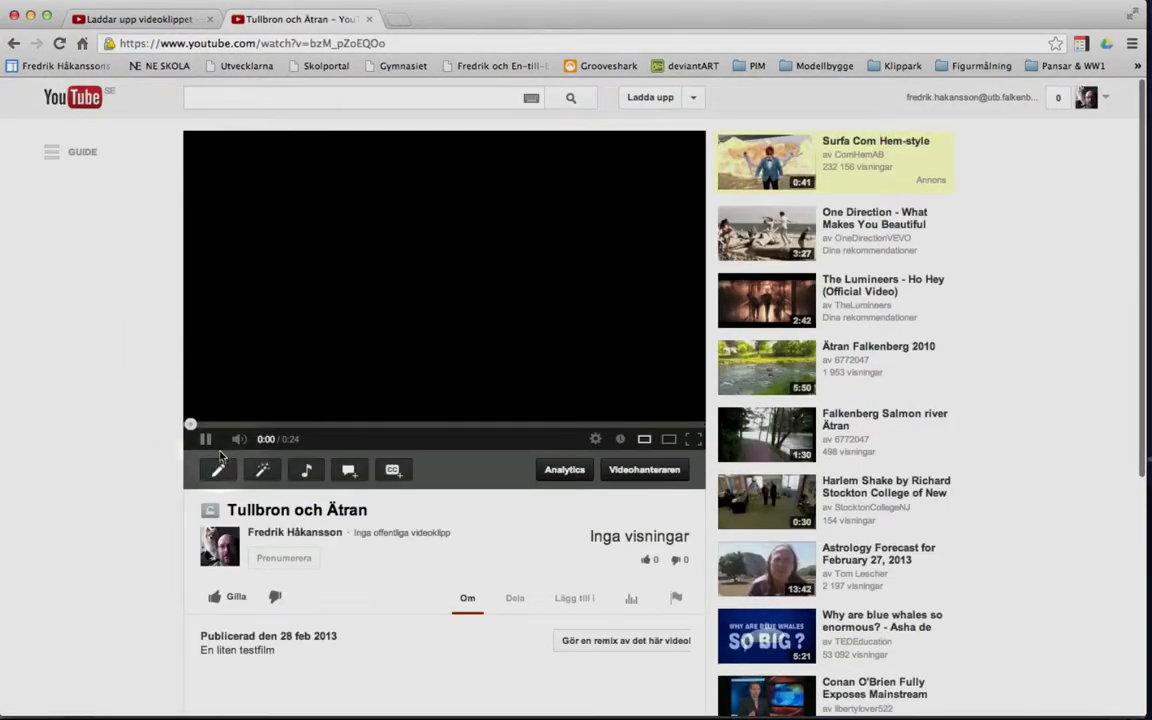
Display the video's sharing link and its embed code below the player.
{"action": "scroll", "coordinate": [99, 397], "scroll_direction": "down", "scroll_amount": 3}
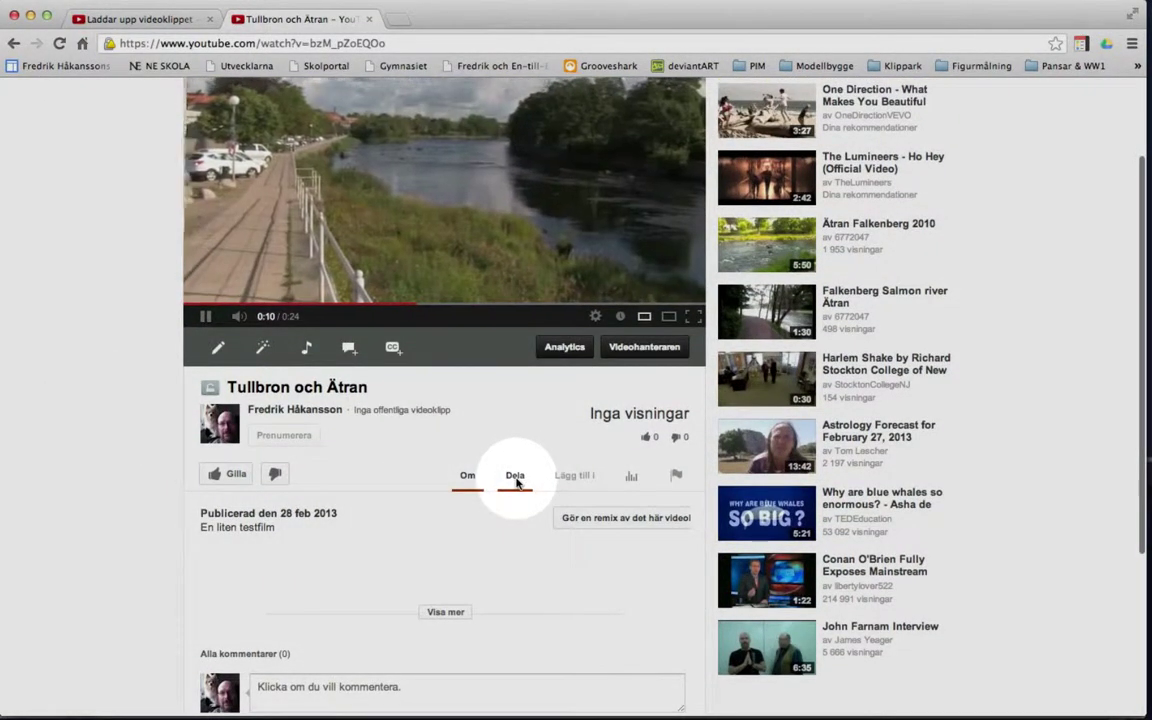
{"action": "left_click", "coordinate": [516, 478]}
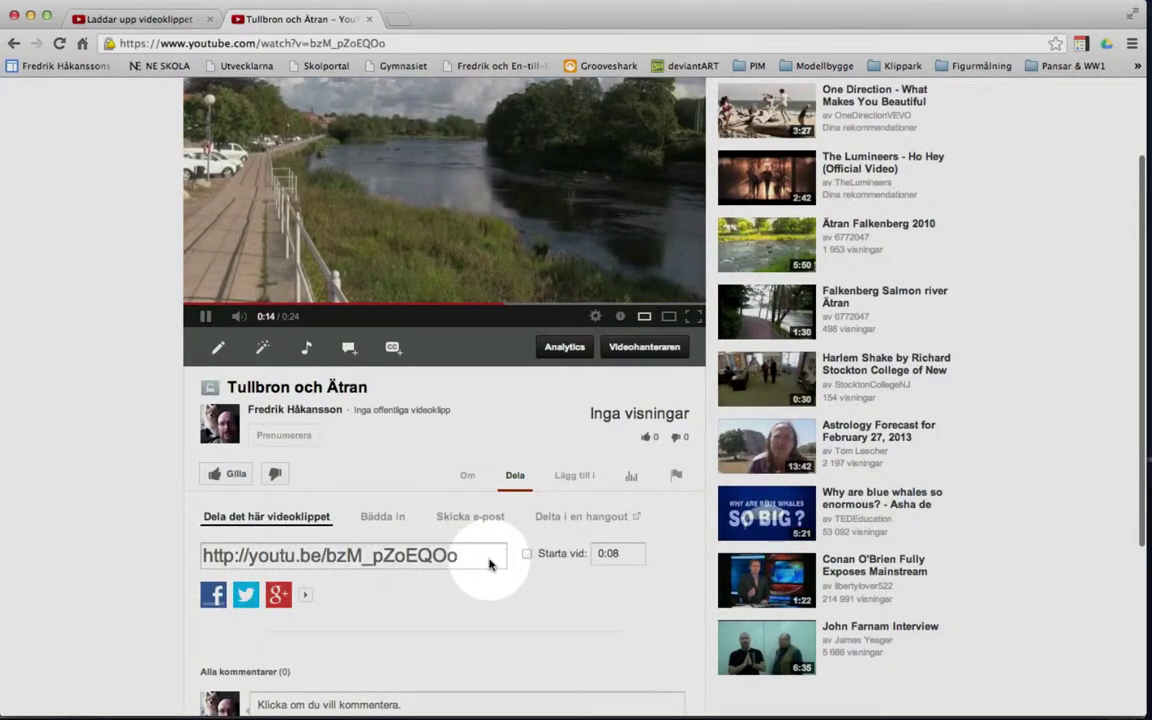
{"action": "scroll", "coordinate": [489, 565], "scroll_direction": "down", "scroll_amount": 1}
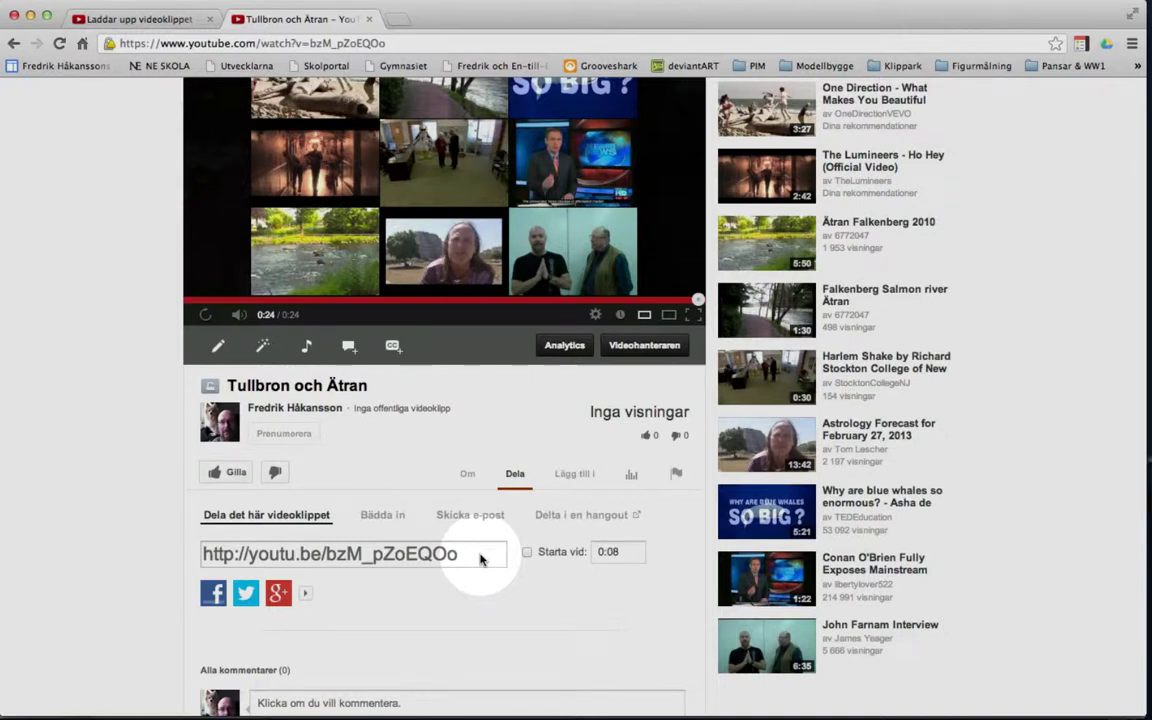
{"action": "left_click", "coordinate": [377, 517]}
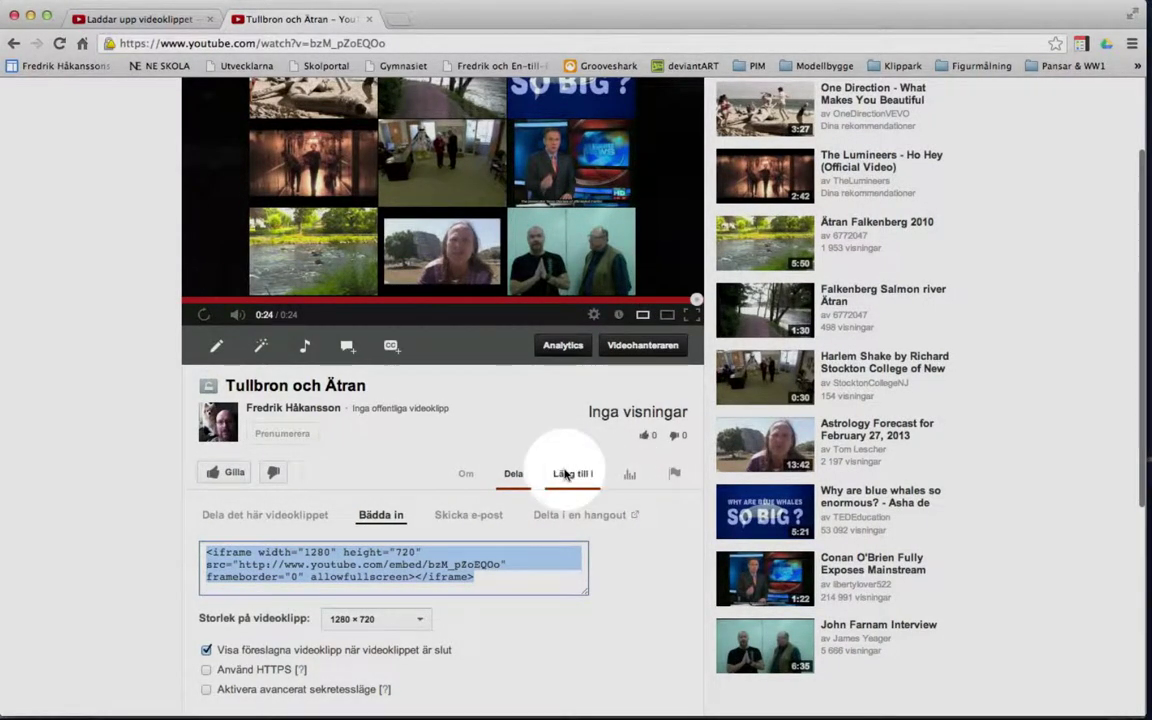
View the video's statistics, then return to its description and examine the comments area.
{"action": "left_click", "coordinate": [629, 477]}
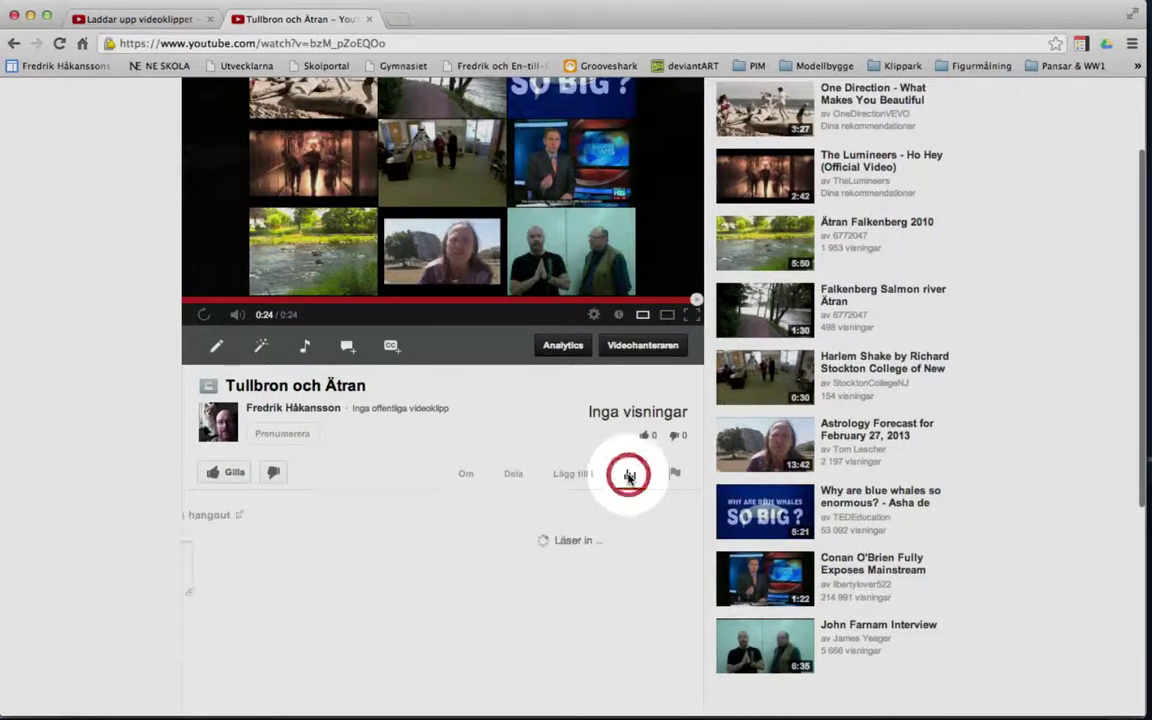
{"action": "left_click", "coordinate": [469, 478]}
{"action": "scroll", "coordinate": [365, 645], "scroll_direction": "down", "scroll_amount": 3}
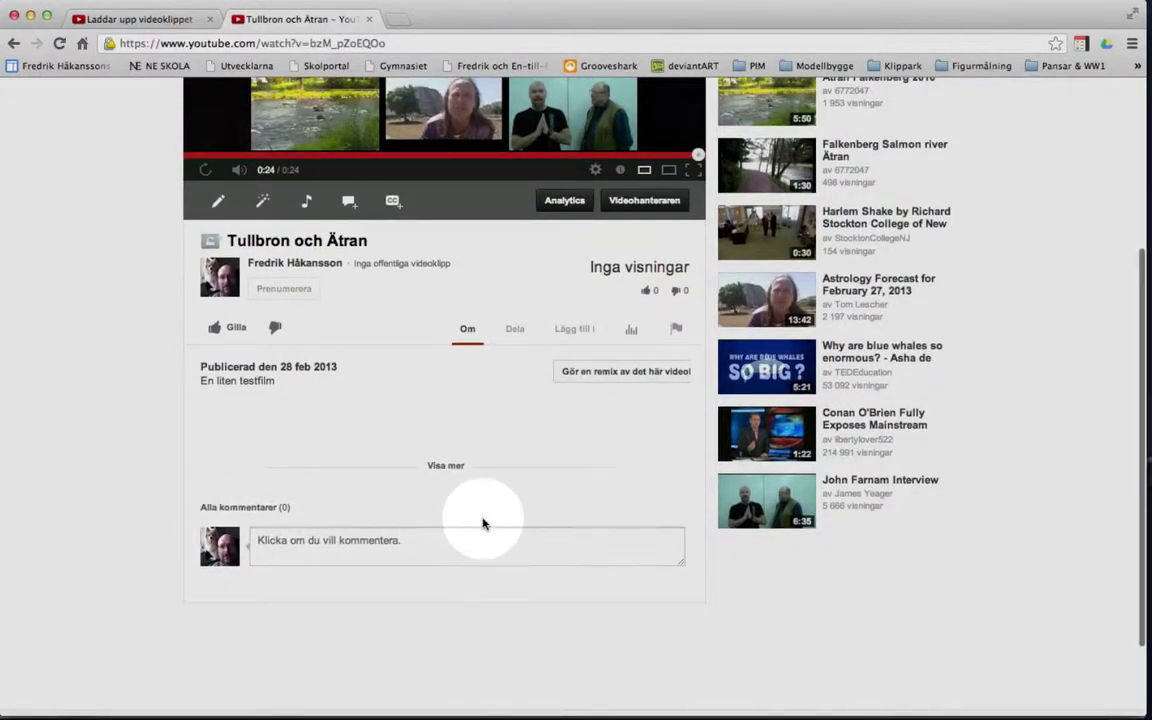
Open the info and settings of the video Tullbron och Ätran from its watch page.
{"action": "scroll", "coordinate": [481, 515], "scroll_direction": "up", "scroll_amount": 5}
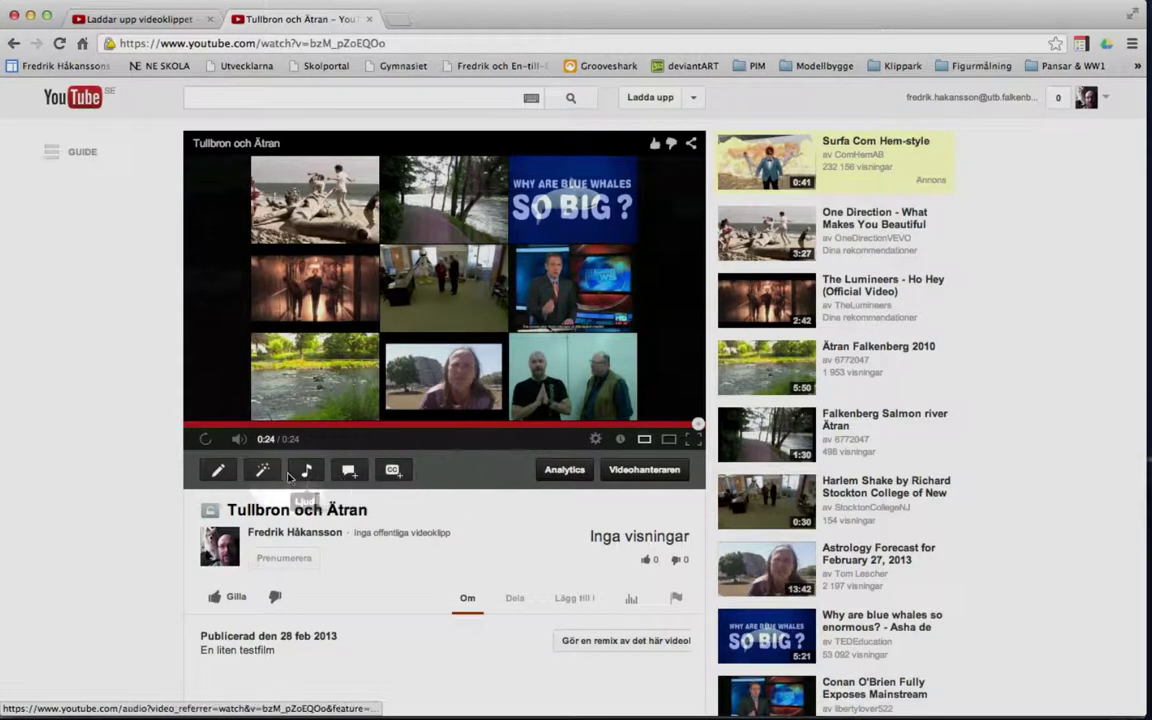
{"action": "left_click", "coordinate": [217, 472]}
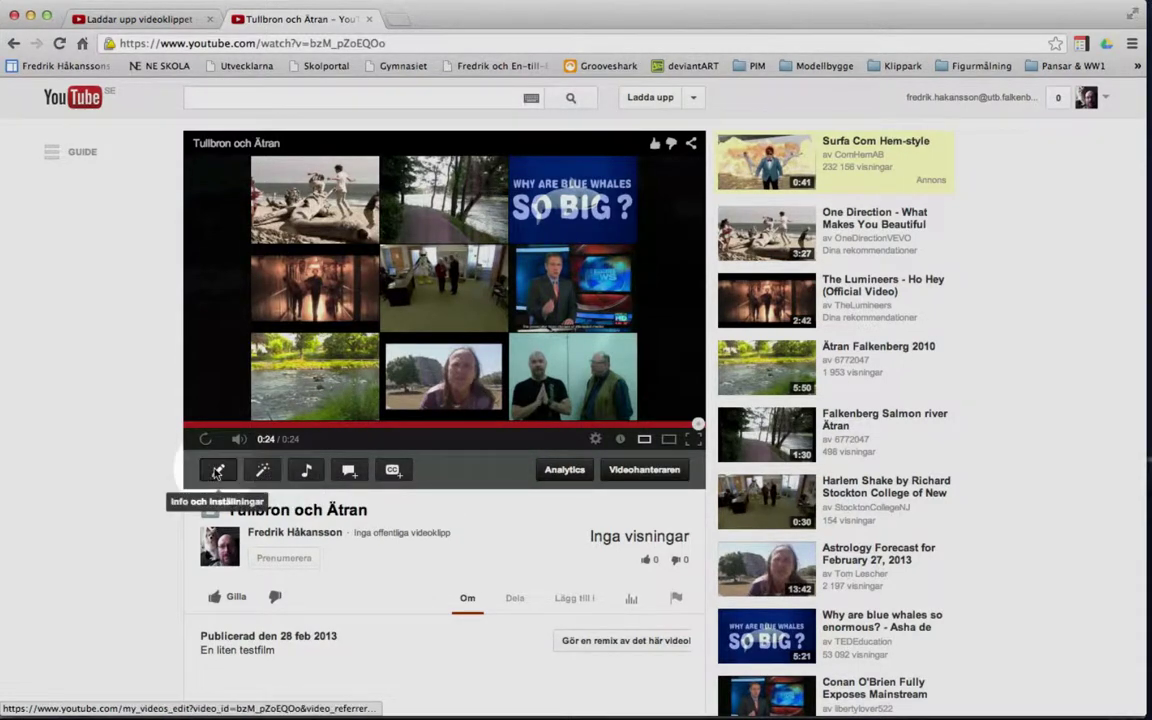